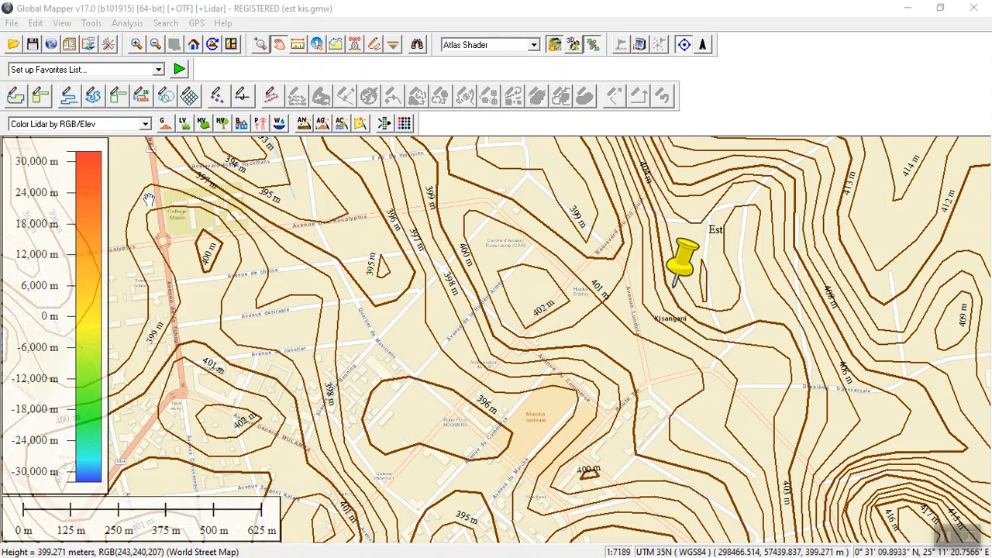
Open the Map Layout Editor to review the existing 1/5000 layout, and close it
click(69, 46)
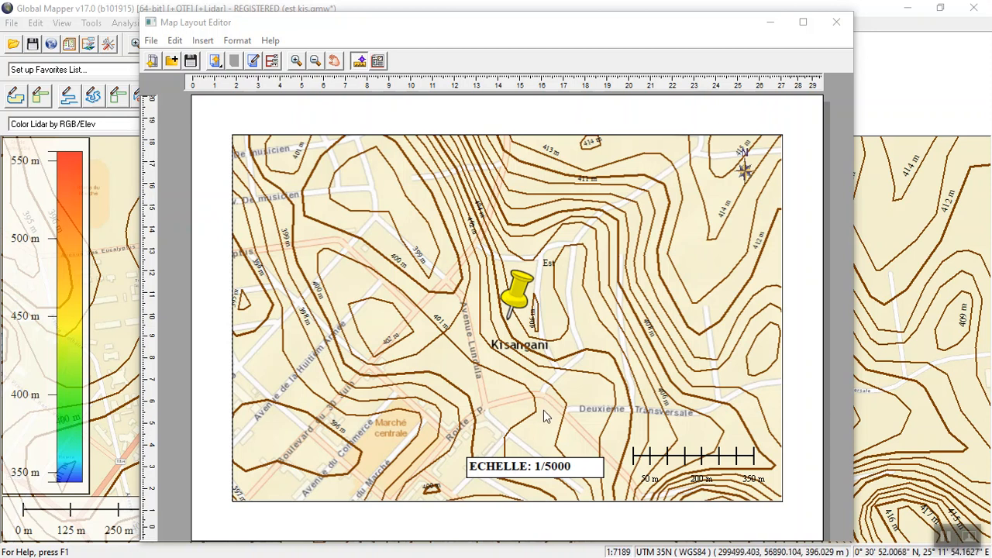
click(834, 29)
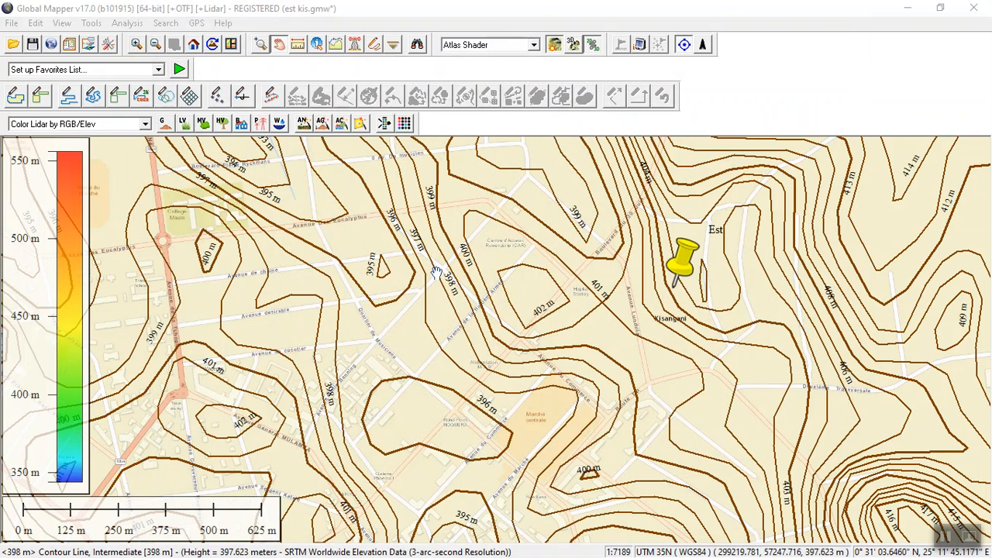
Add the Zoom to 1:25K Scale command to the favorites list
click(158, 69)
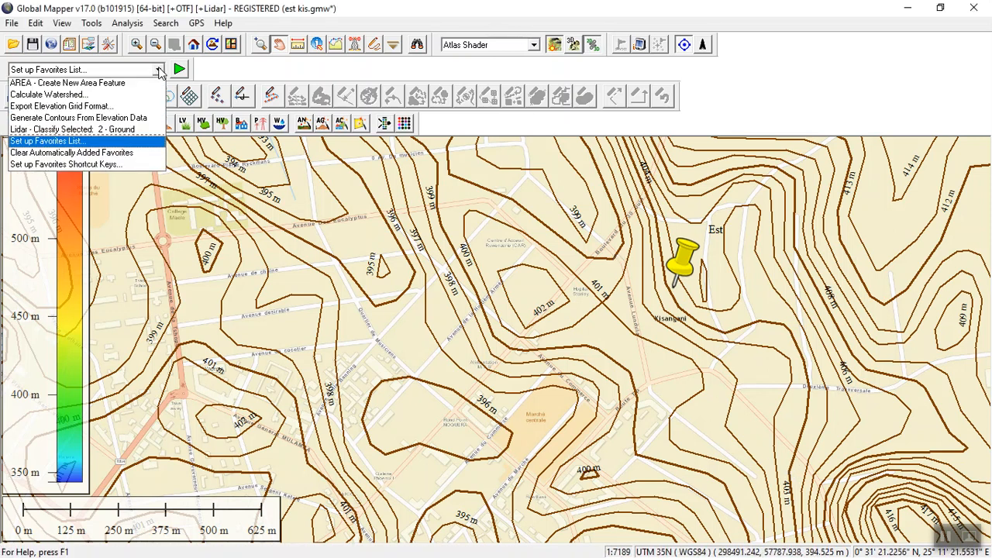
click(103, 143)
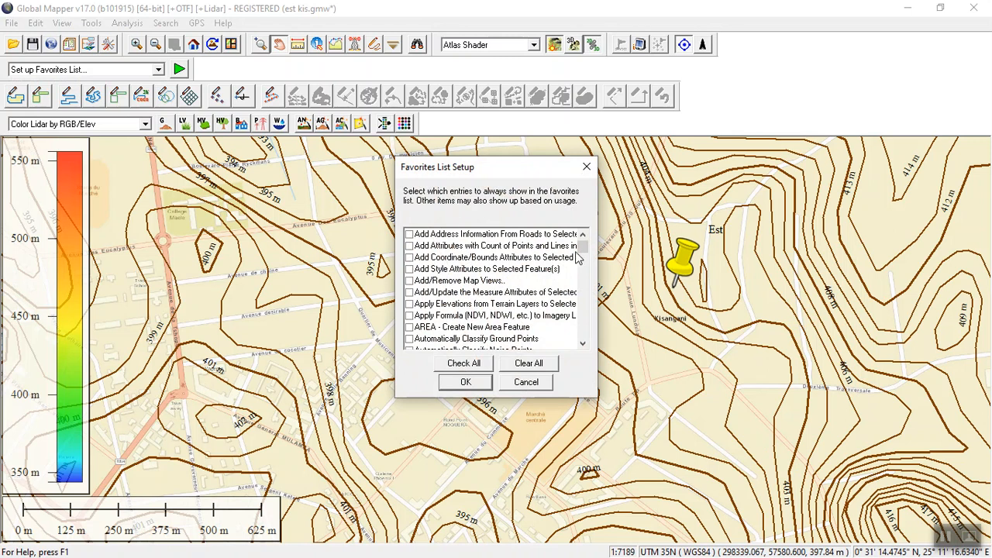
drag(583, 247, 589, 343)
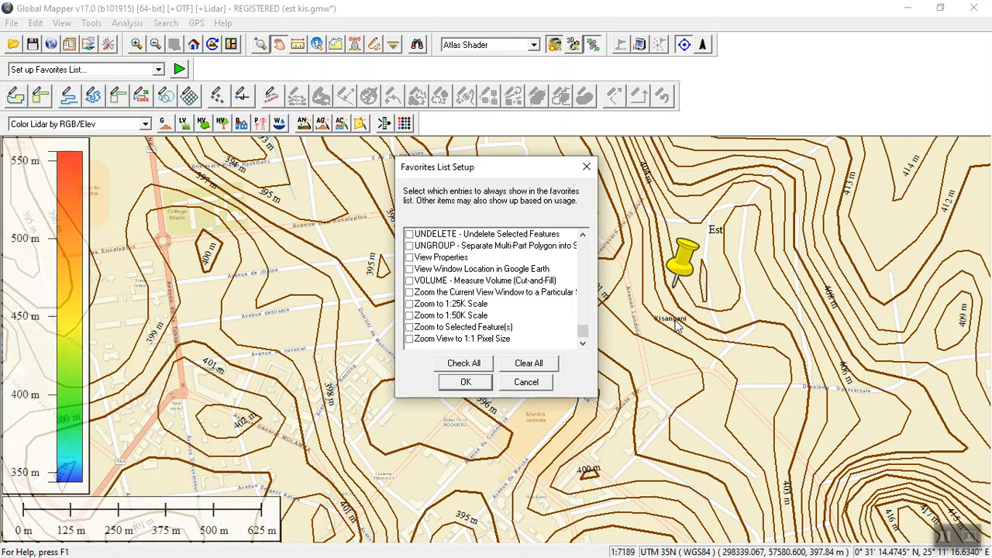
click(409, 305)
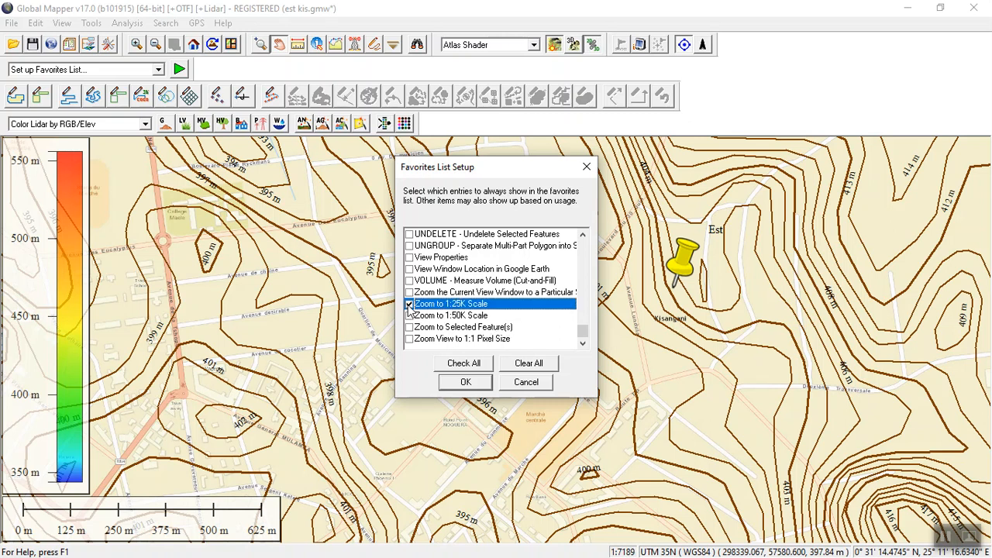
click(466, 382)
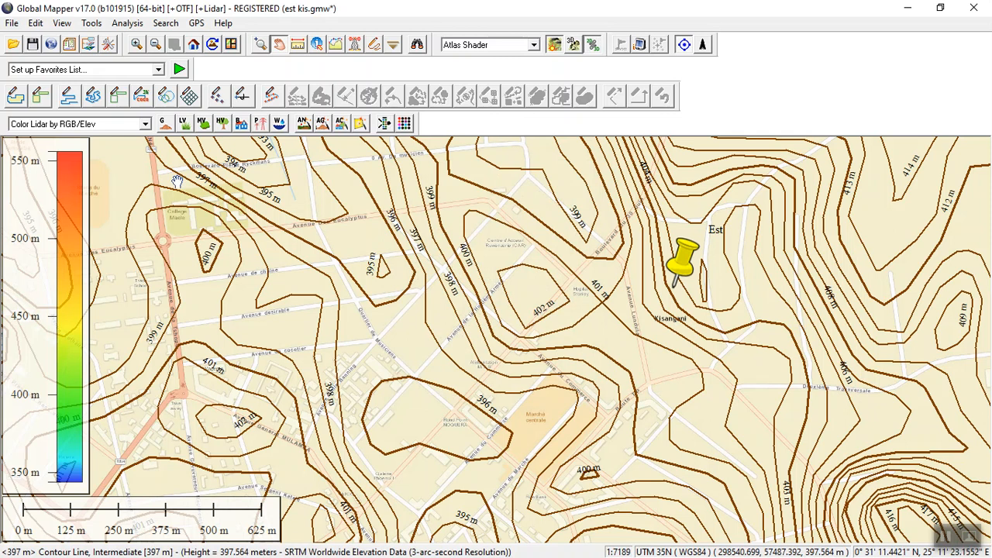
Run the Zoom to 1:25K Scale favorite on the contour map
click(160, 69)
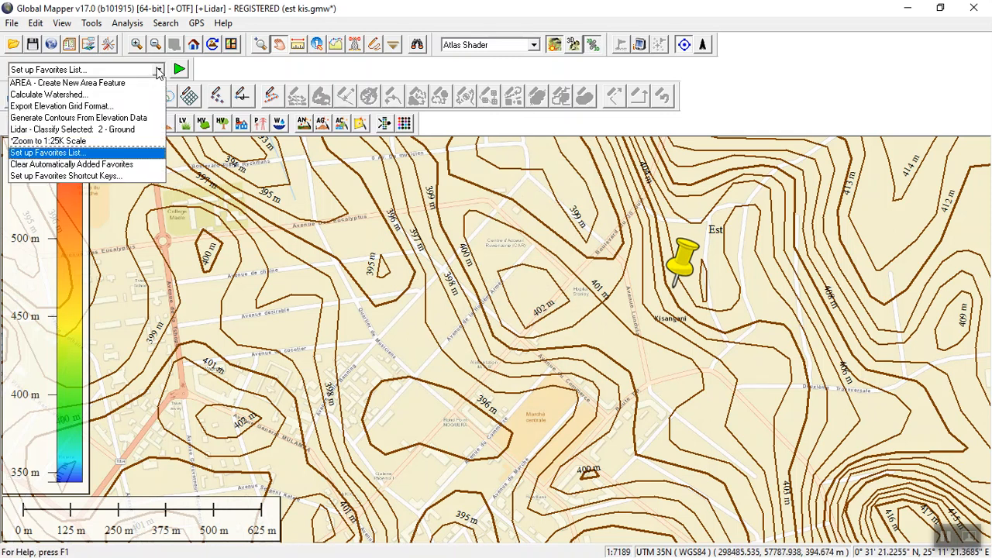
click(106, 148)
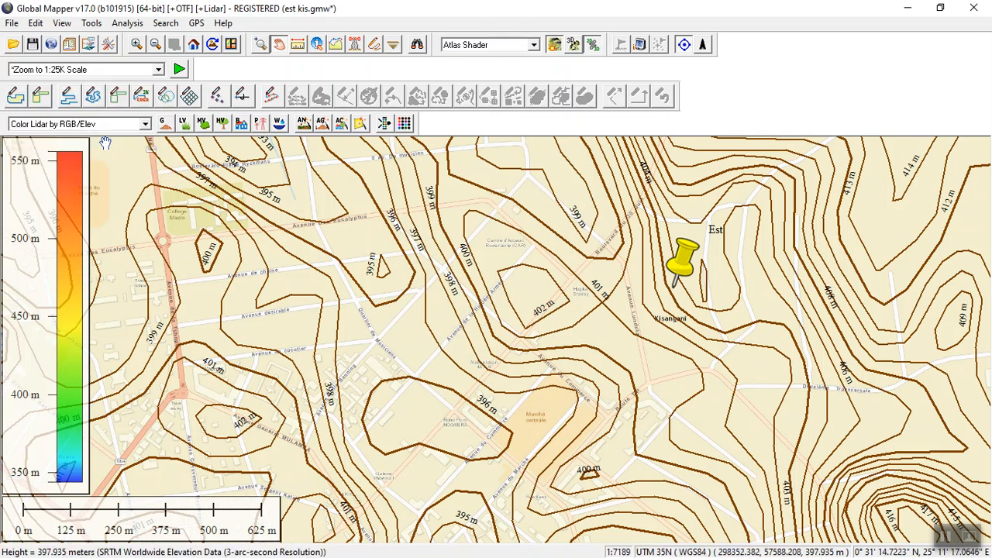
click(179, 70)
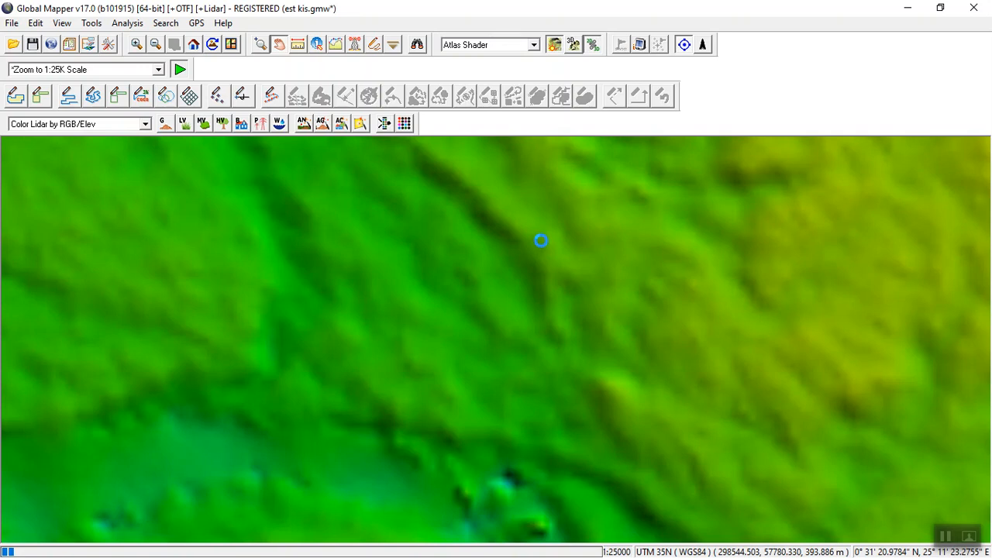
key(XF86AudioRaiseVolume)
key(XF86AudioRaiseVolume)
key(XF86AudioRaiseVolume)
key(XF86AudioRaiseVolume)
key(XF86AudioRaiseVolume)
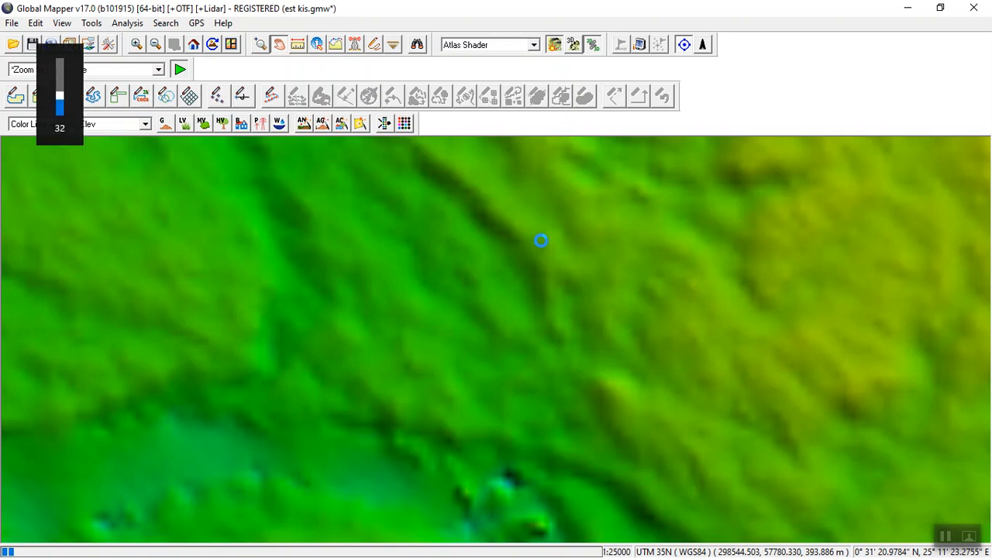
key(XF86AudioRaiseVolume)
key(XF86AudioRaiseVolume)
key(XF86AudioRaiseVolume)
key(XF86AudioRaiseVolume)
key(XF86AudioRaiseVolume)
key(XF86AudioRaiseVolume)
key(XF86AudioRaiseVolume)
key(XF86AudioRaiseVolume)
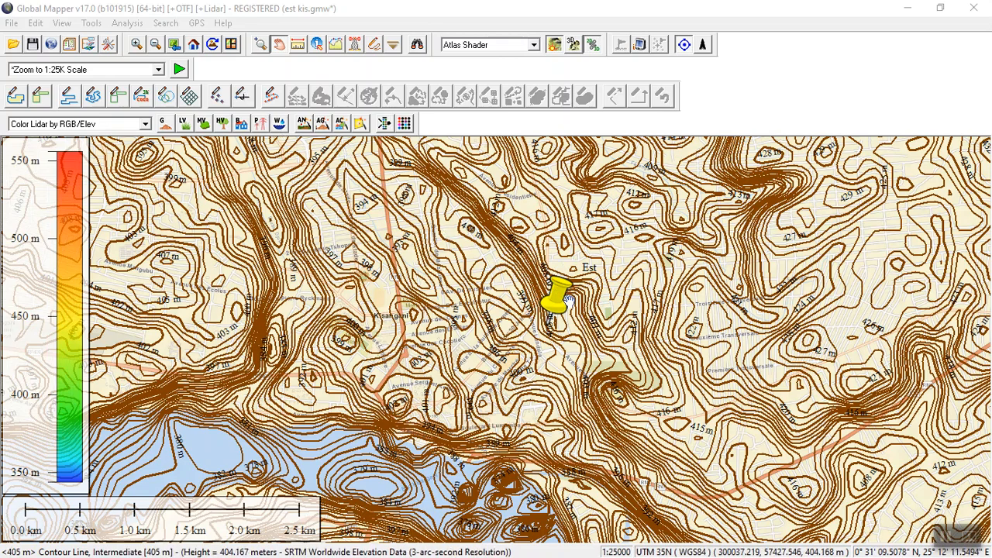
Zoom in with a box around the Est marker and the surrounding Kisangani streets
click(261, 44)
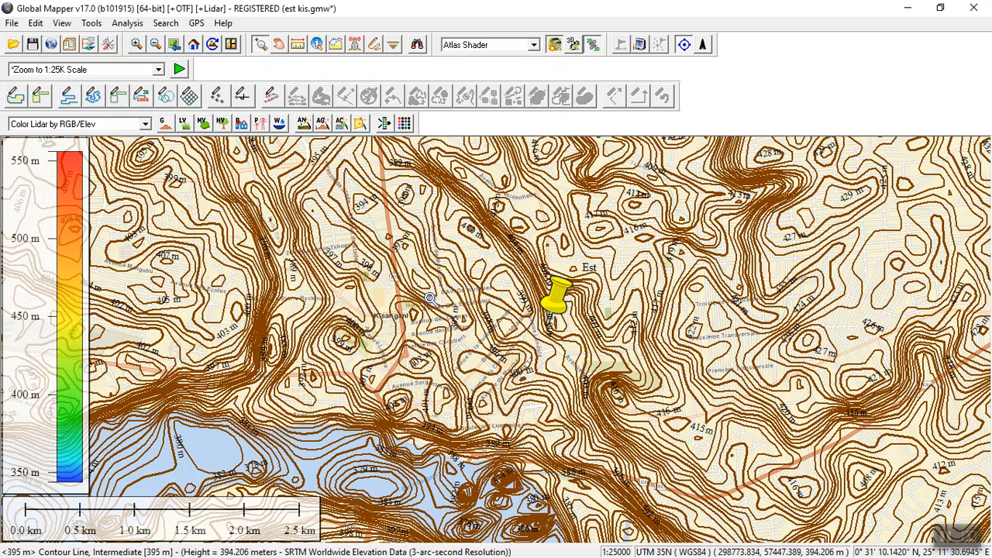
drag(423, 255, 639, 437)
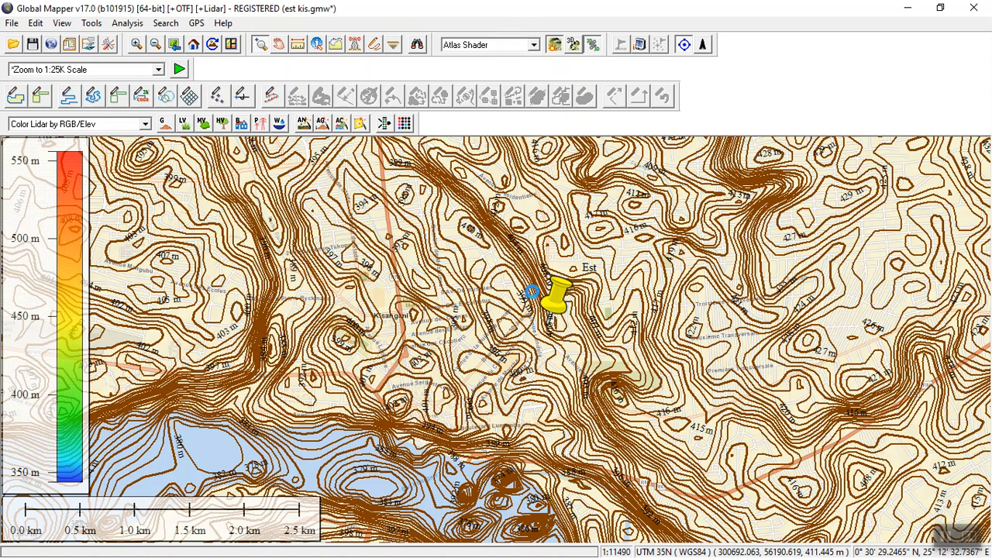
scroll(543, 294, up, 2)
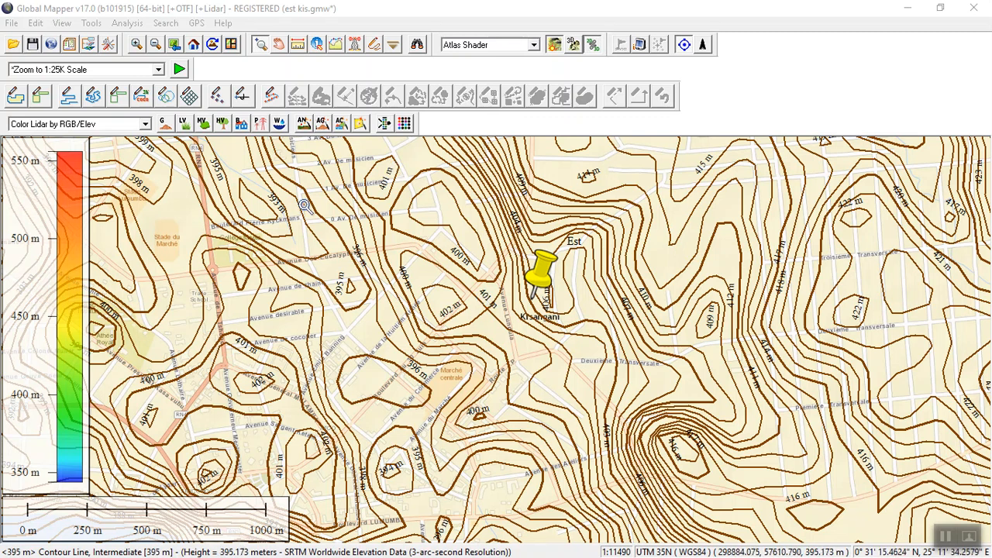
Set the print paper size to A3 with landscape (Paysage) orientation
click(12, 24)
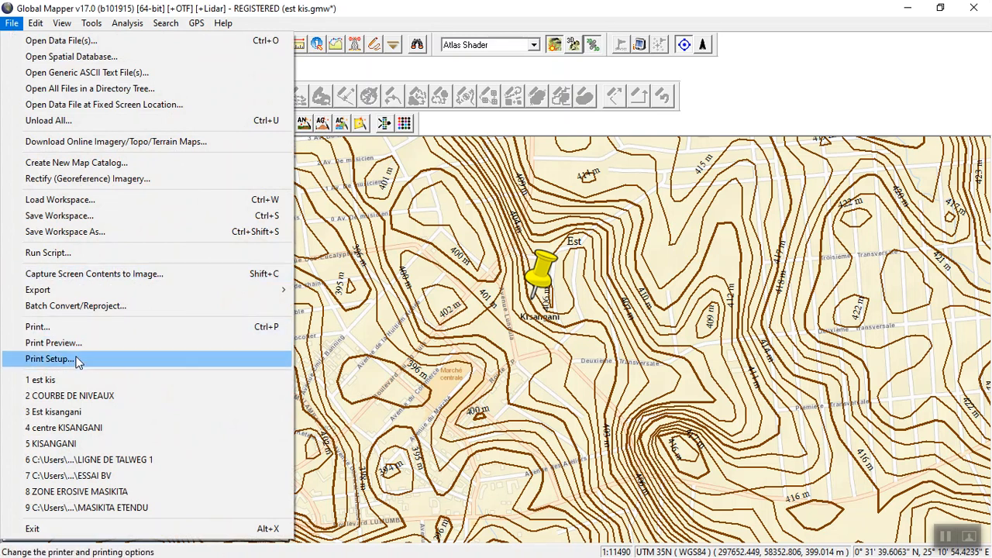
click(48, 359)
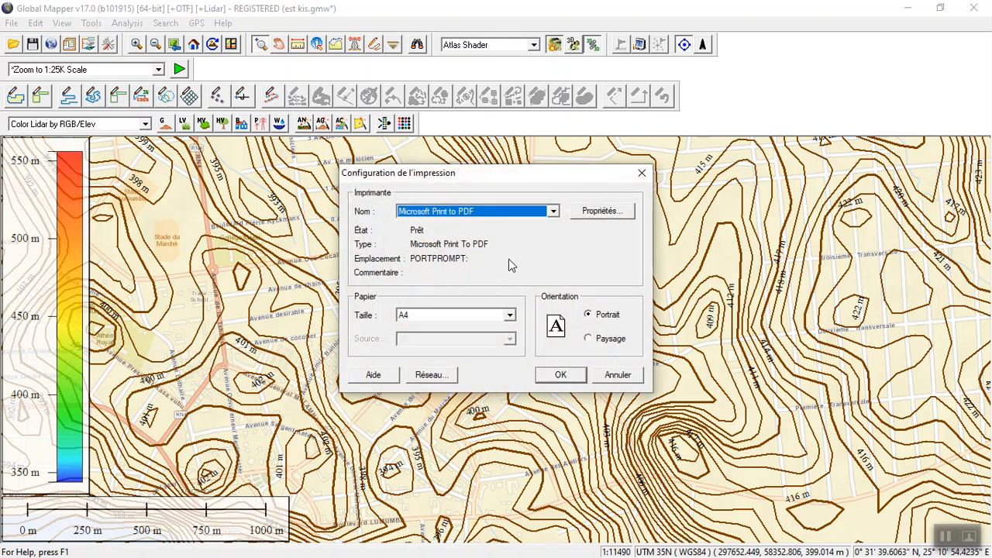
click(510, 316)
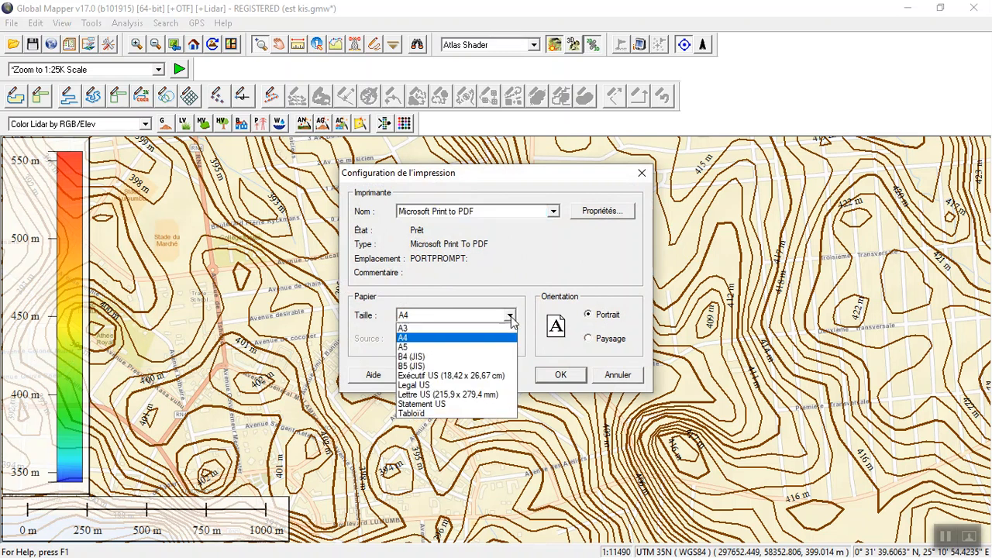
click(460, 329)
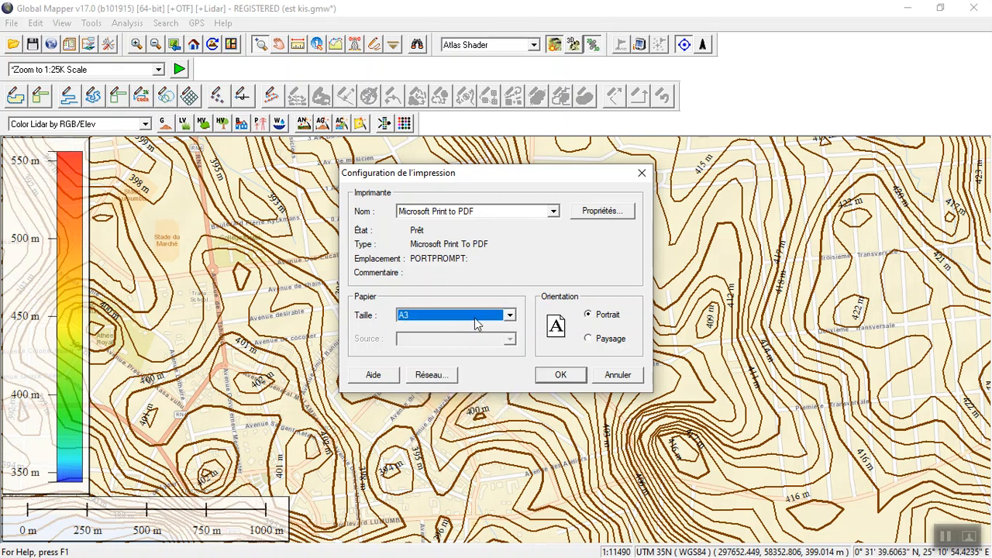
click(586, 340)
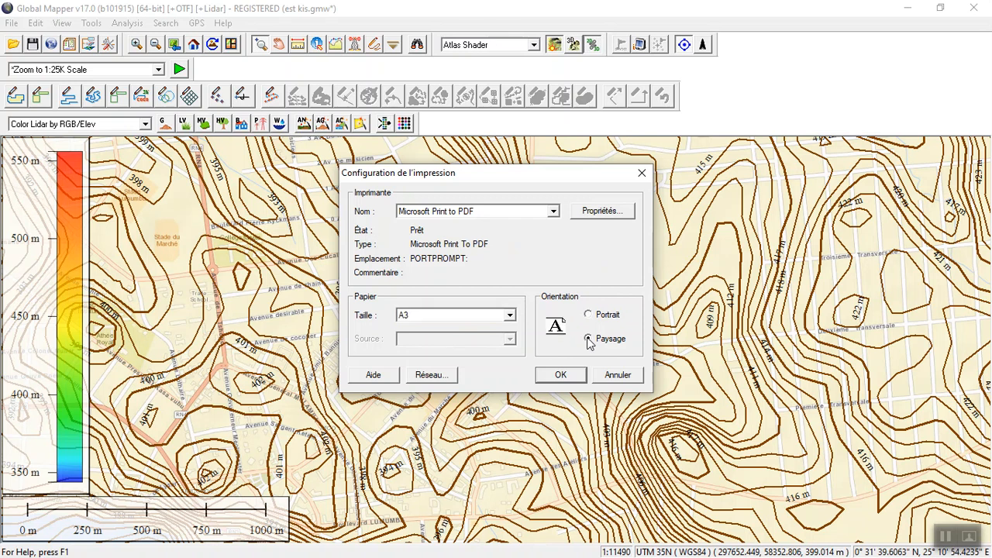
click(509, 316)
click(481, 332)
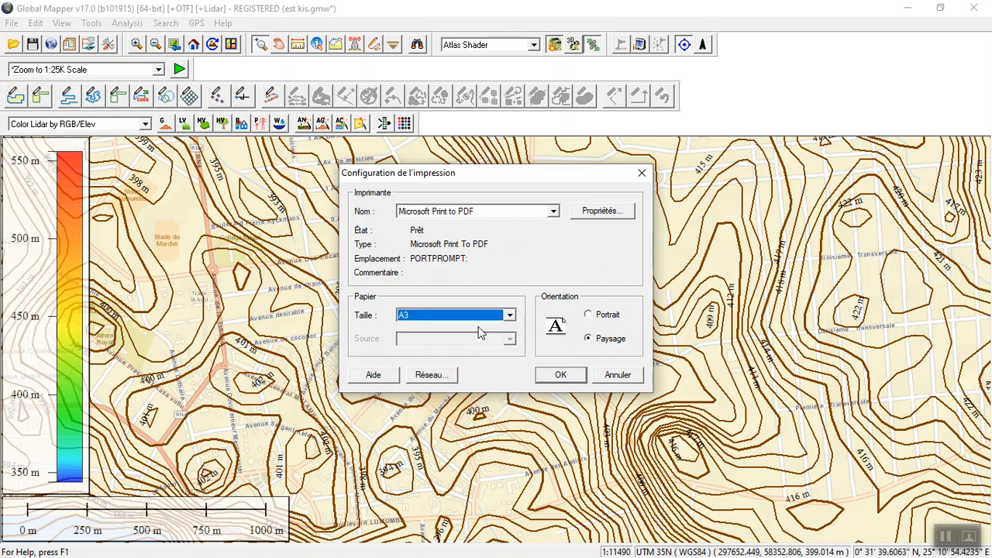
click(561, 375)
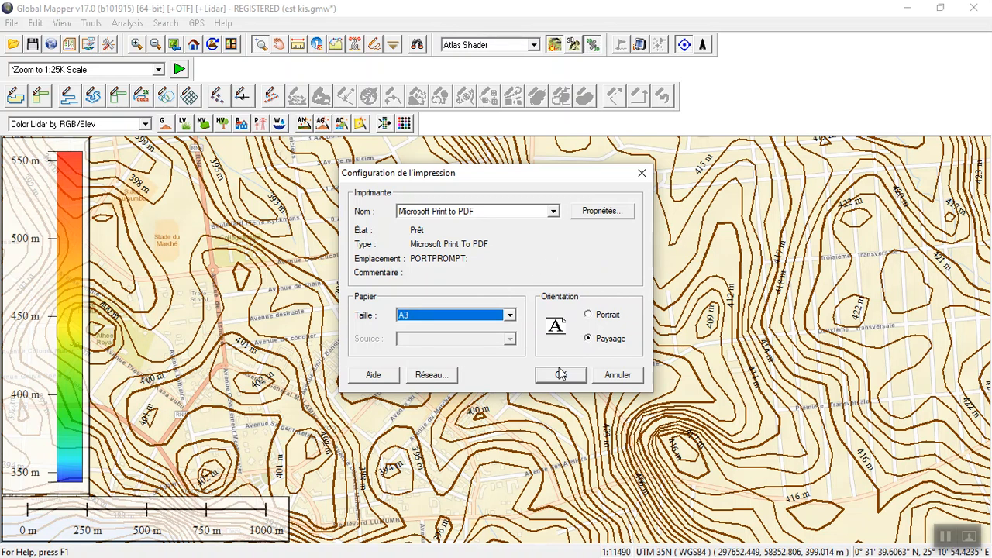
Choose Microsoft Print to PDF as the printer, check its landscape orientation in the printer properties, and accept the print setup
click(553, 210)
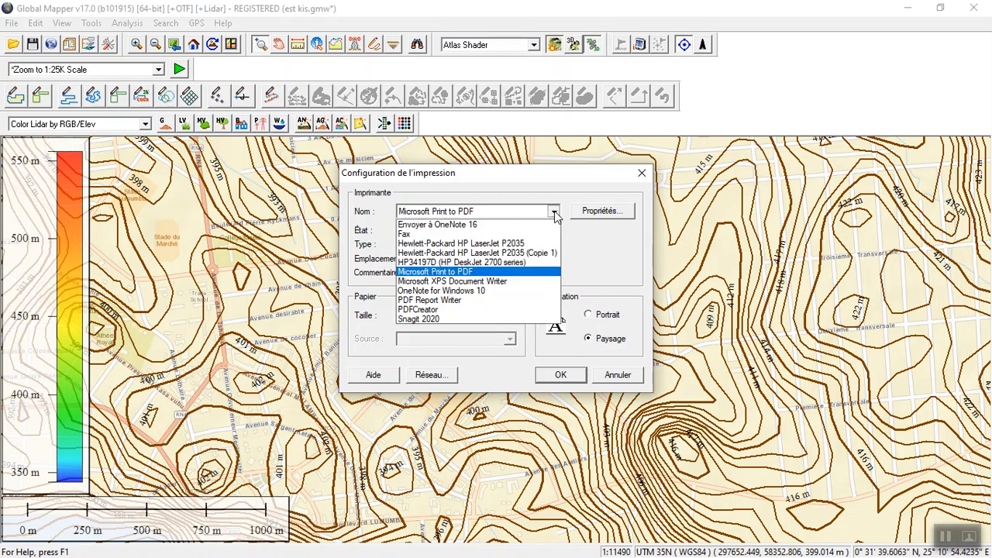
click(524, 273)
click(596, 215)
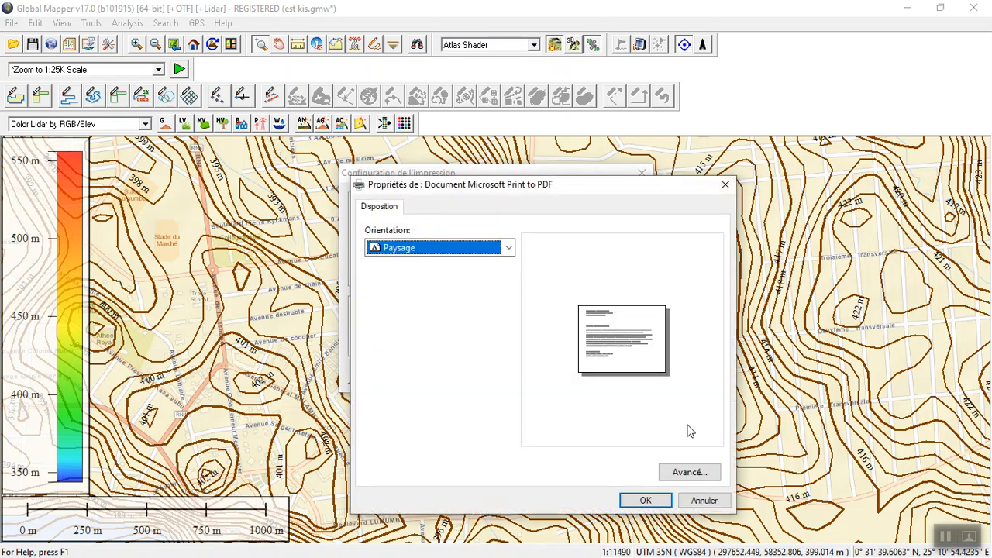
click(646, 500)
click(557, 376)
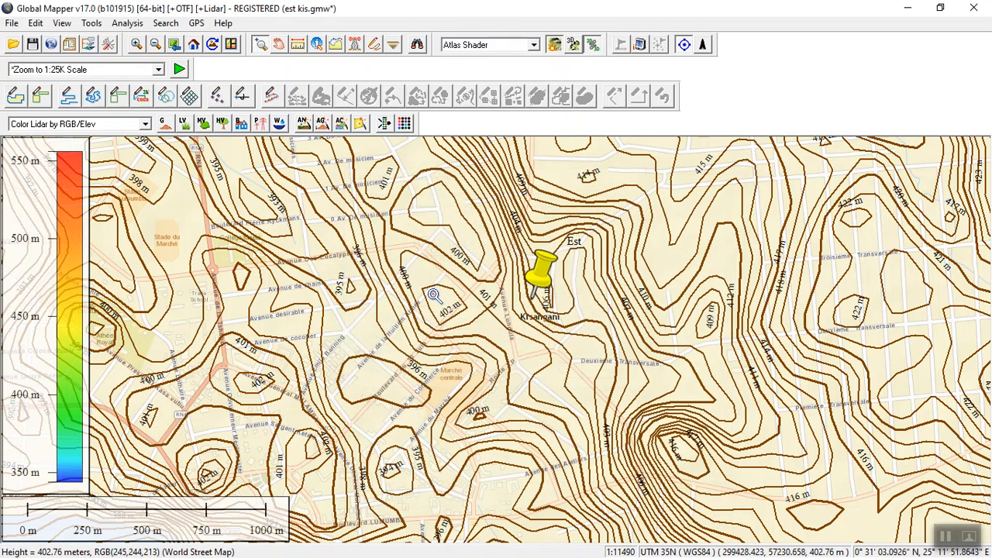
Preview the printout of all data visible on screen at a 1:5000 print scale without a white background, and close the preview
click(12, 23)
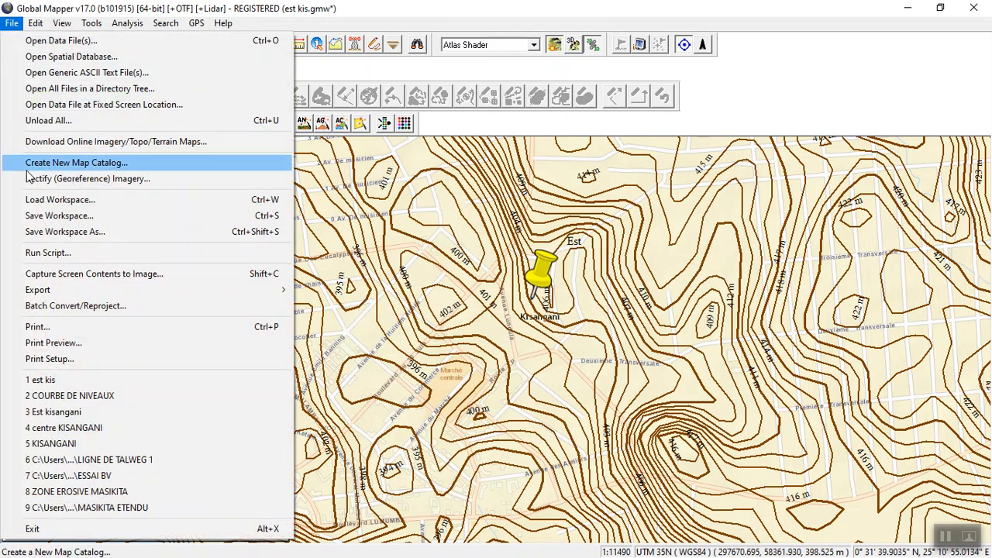
click(78, 349)
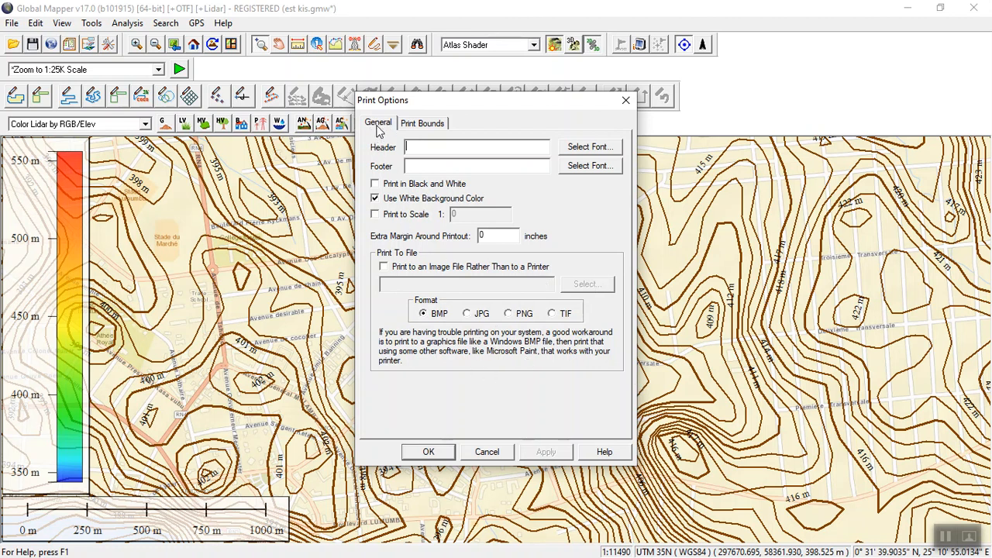
click(420, 127)
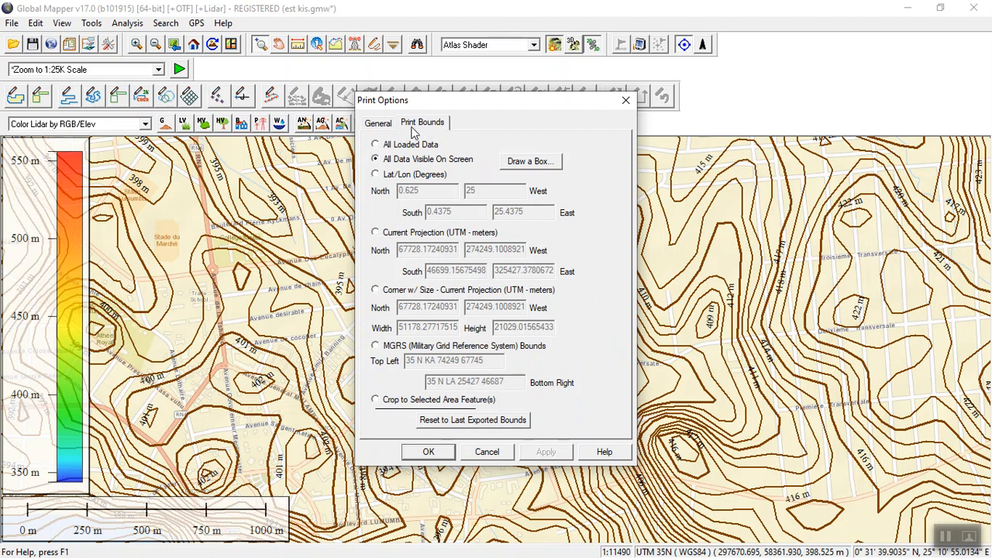
drag(427, 102, 209, 65)
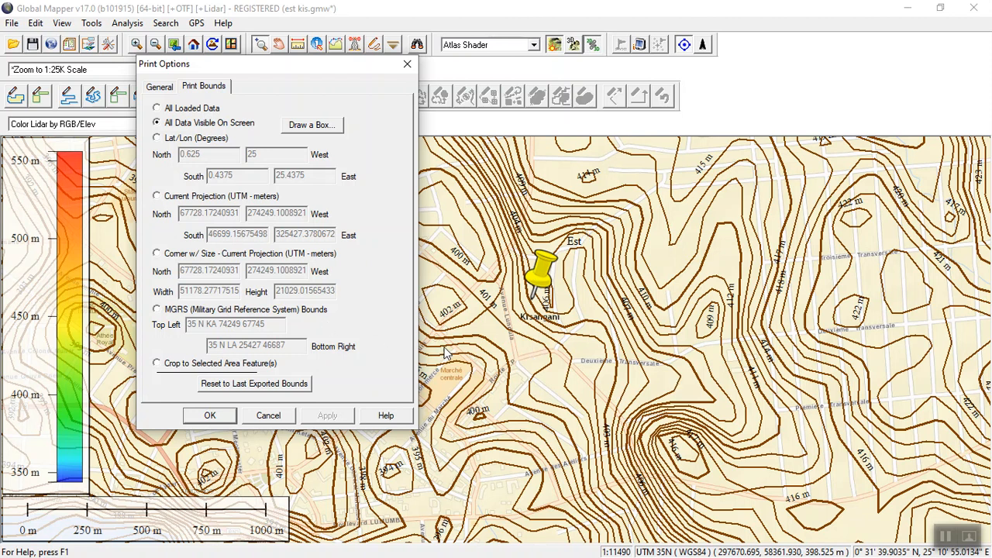
click(155, 90)
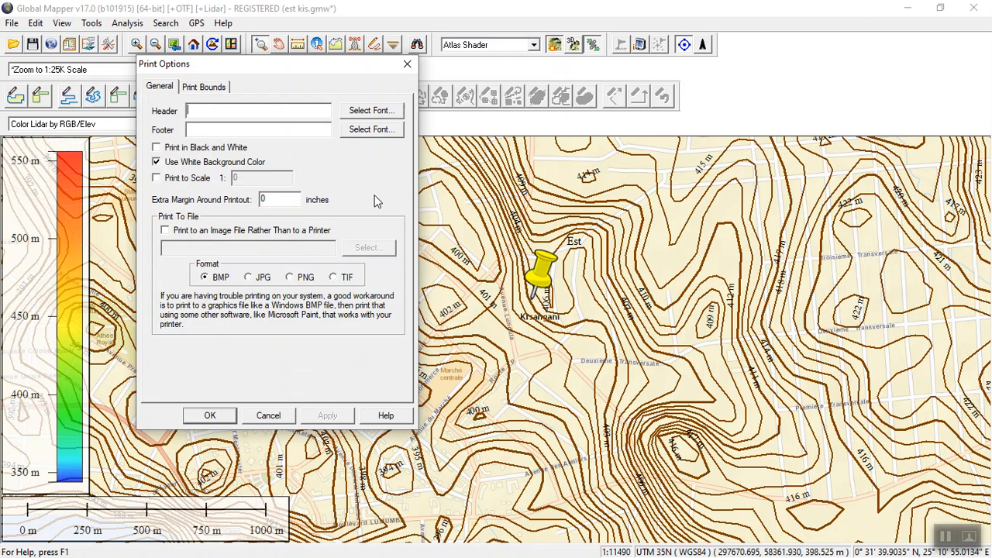
click(158, 179)
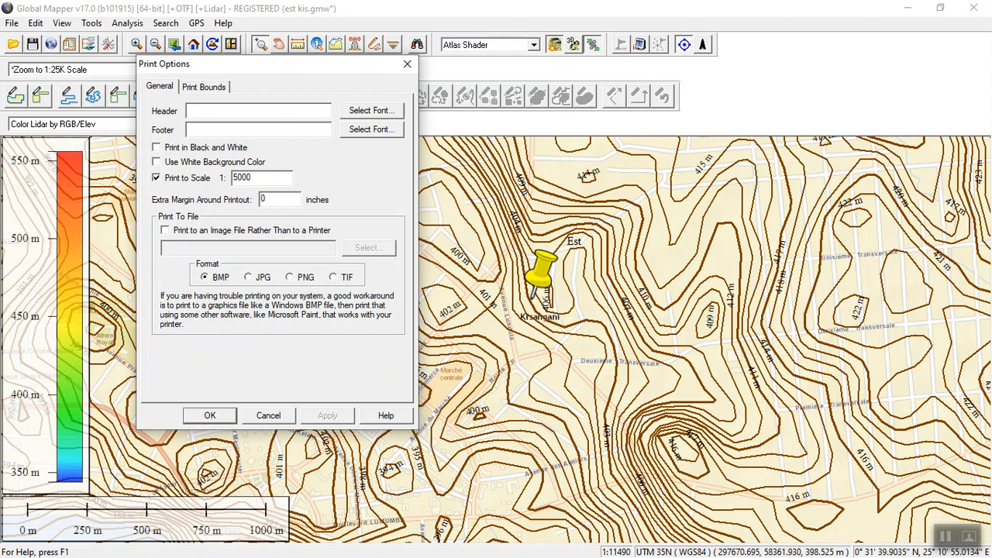
click(209, 417)
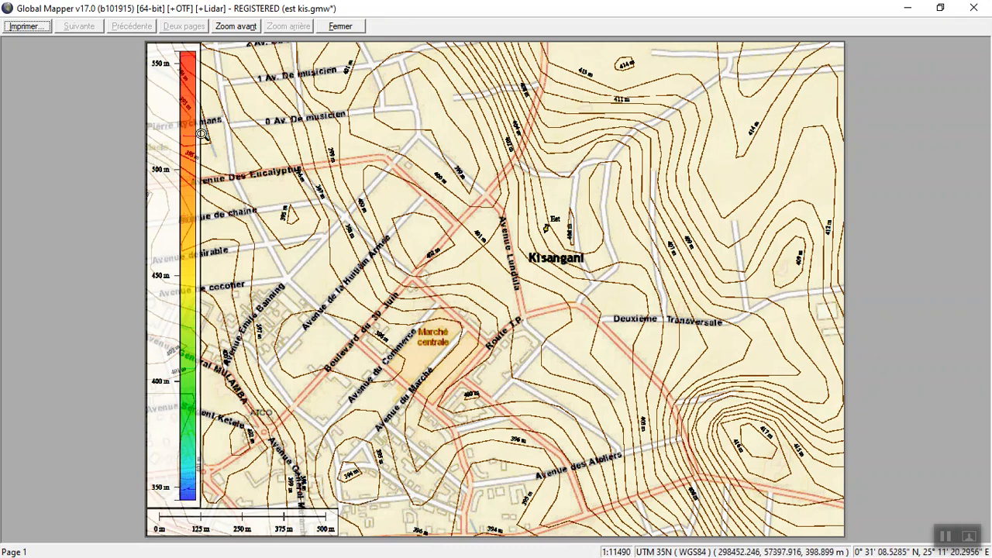
click(358, 26)
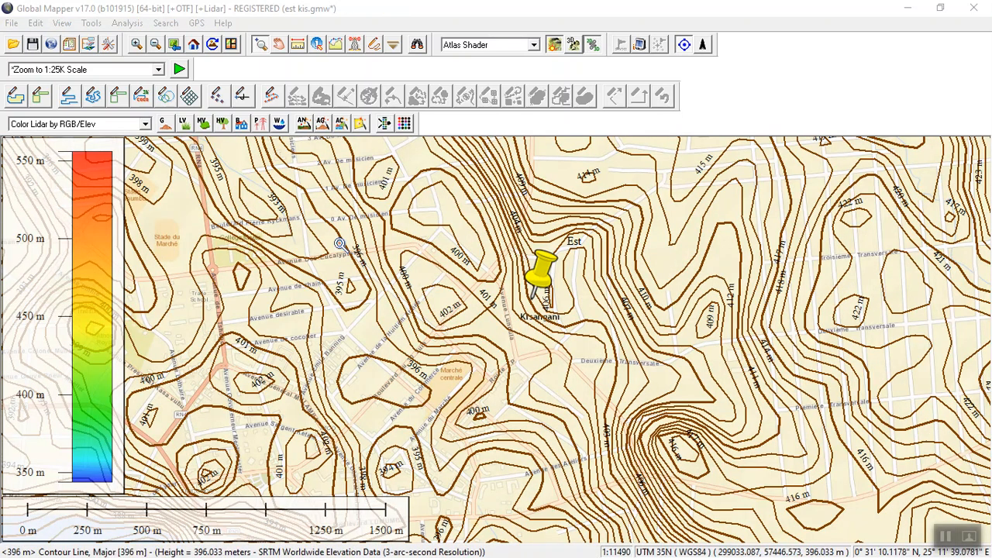
Open the map layout for editing and delete its scale bar, the ECHELLE: 1/5000 text box and the north arrow
click(69, 45)
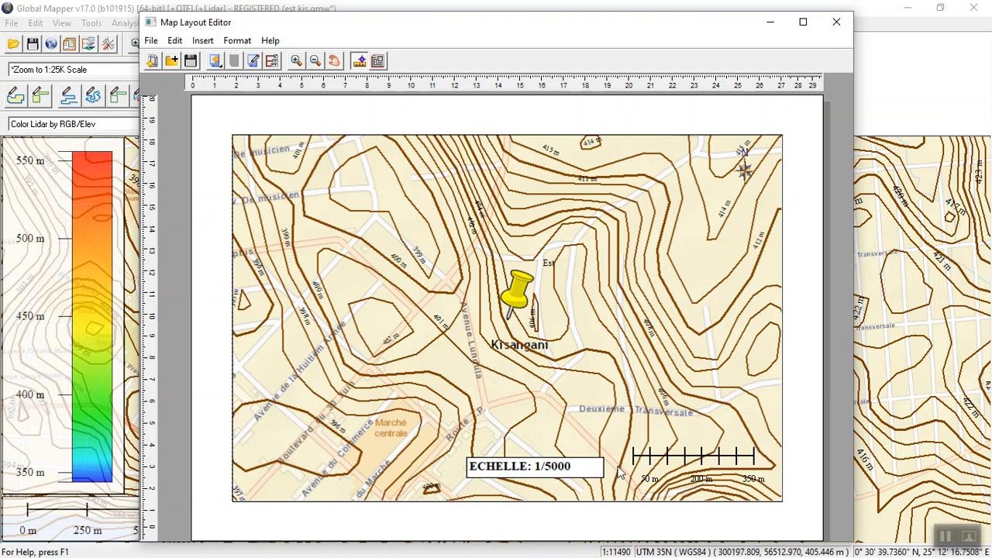
click(671, 455)
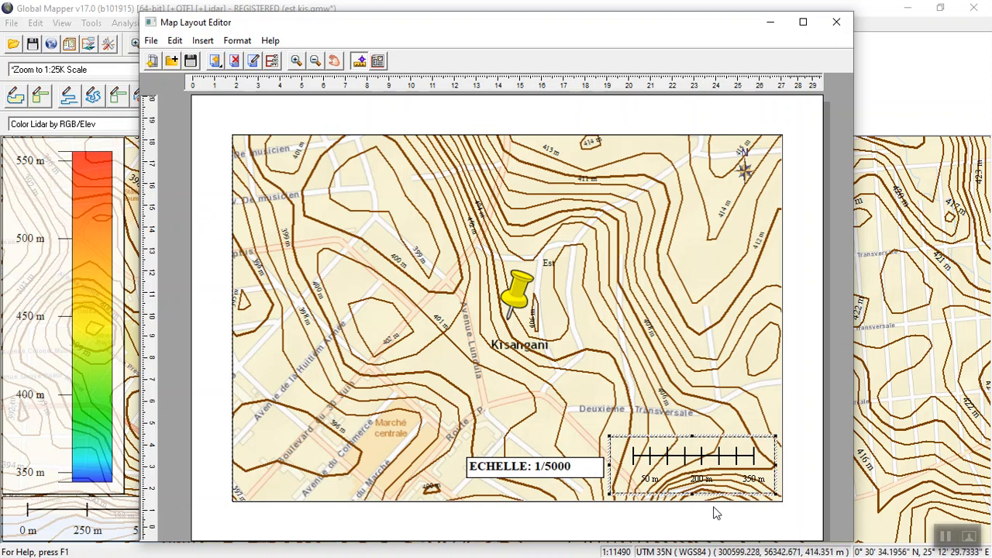
key(Delete)
click(553, 471)
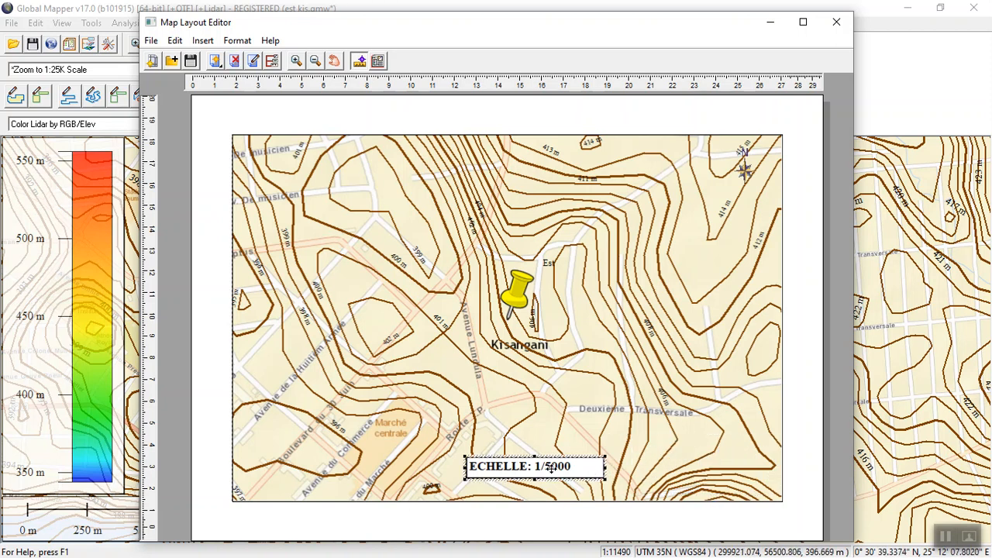
key(Delete)
click(743, 168)
key(Delete)
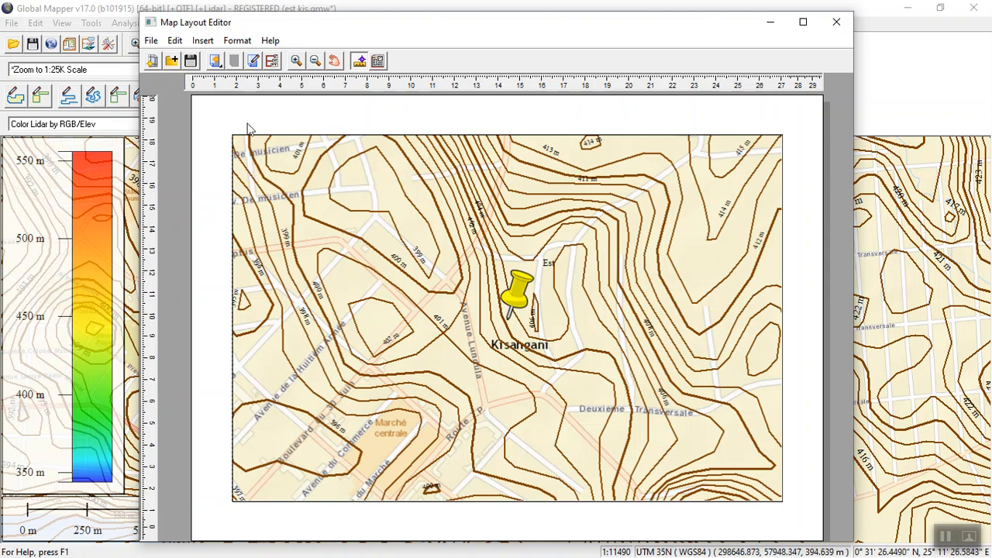
Try an elevation legend in metric units without a frame near the map's left edge, and delete it from the layout
click(220, 65)
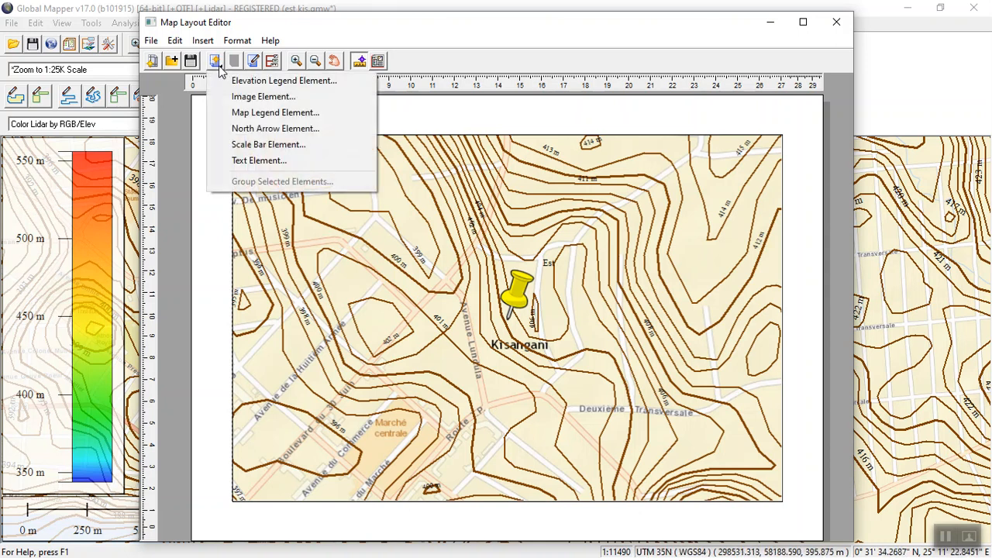
click(243, 87)
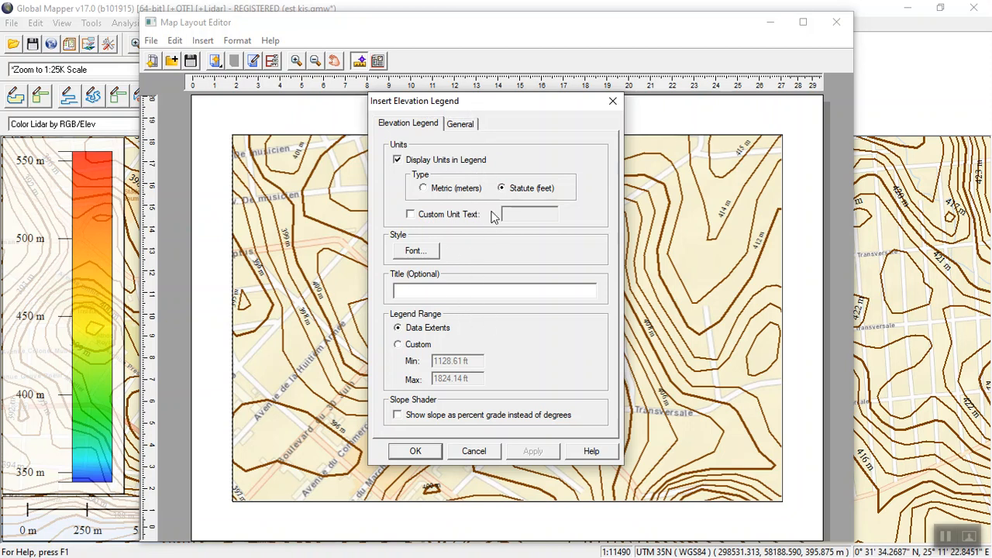
click(423, 189)
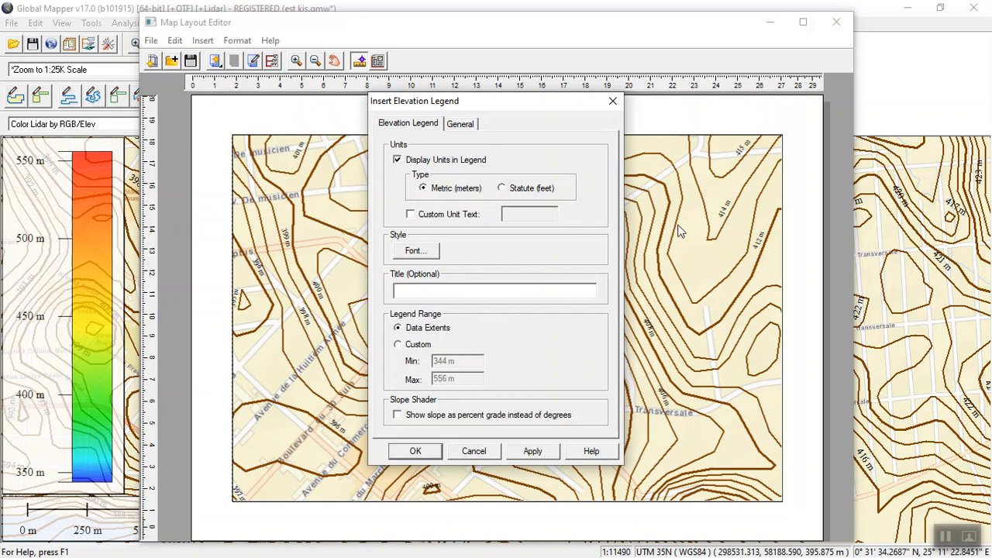
drag(511, 96, 799, 157)
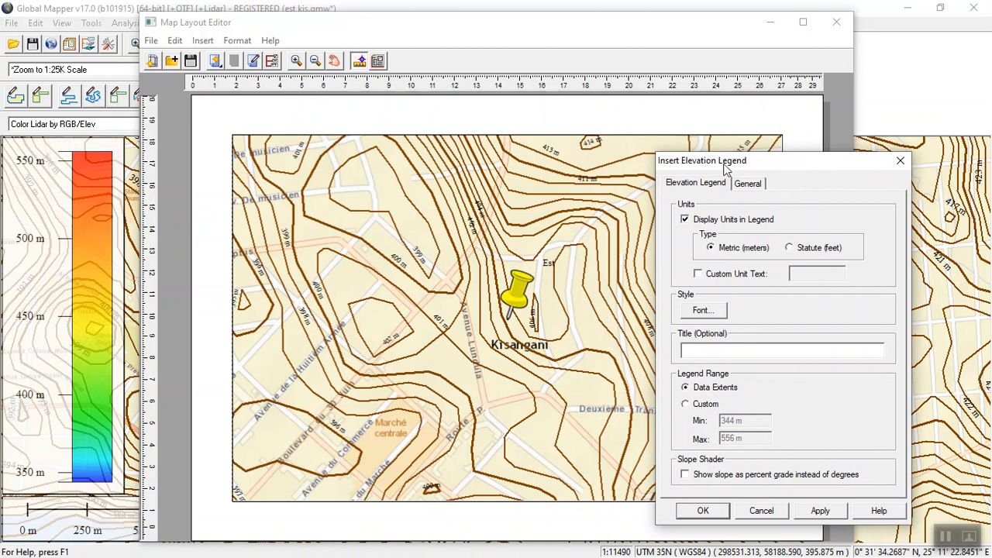
drag(725, 167, 305, 133)
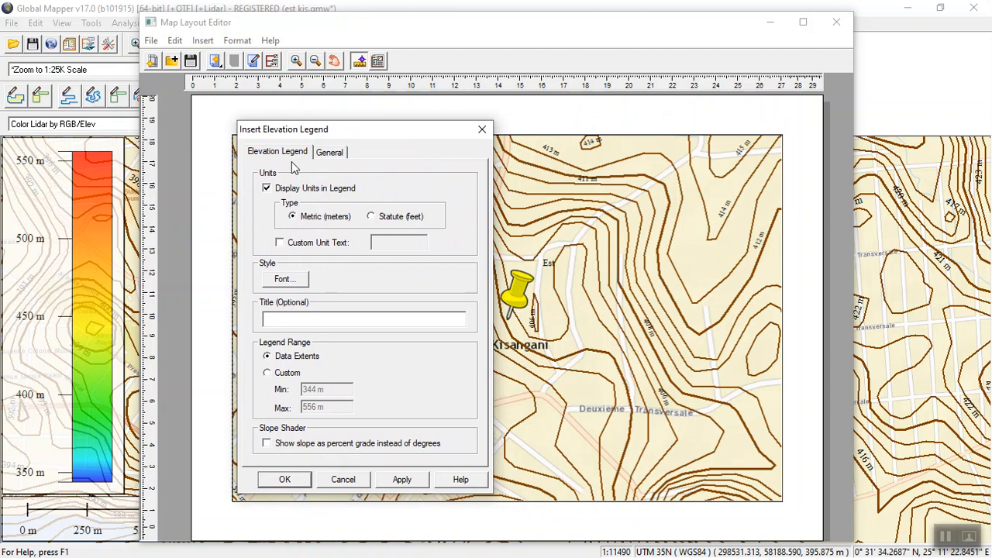
click(331, 154)
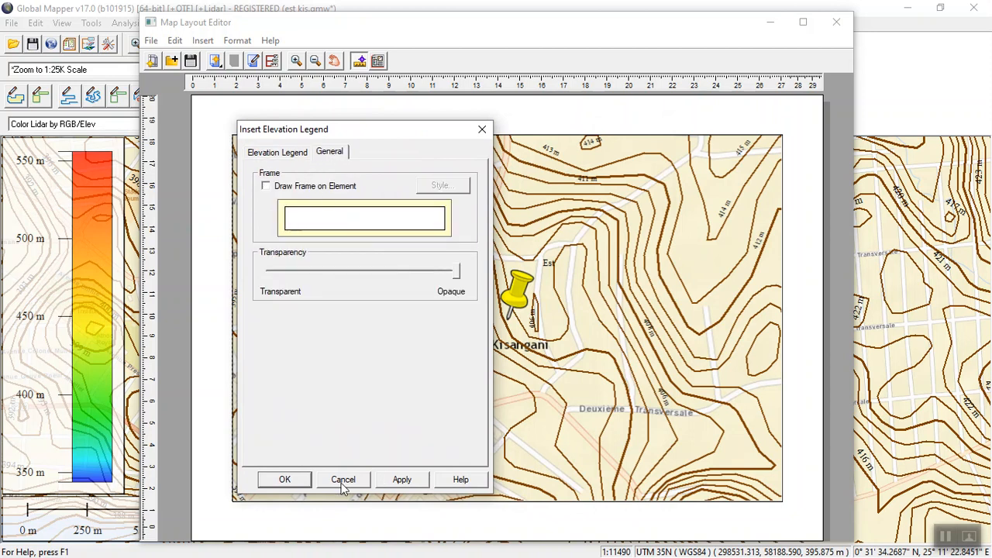
click(408, 485)
click(286, 479)
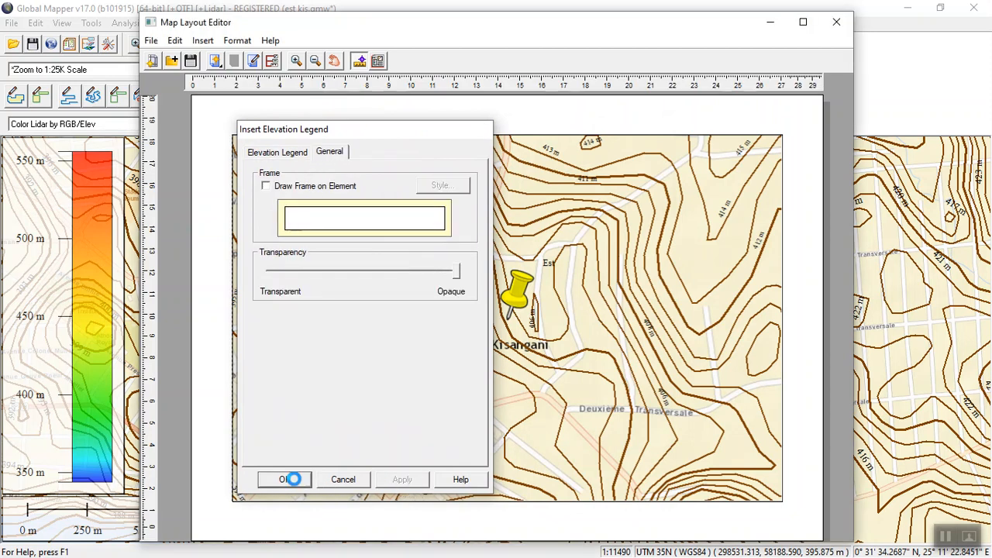
drag(547, 336, 341, 258)
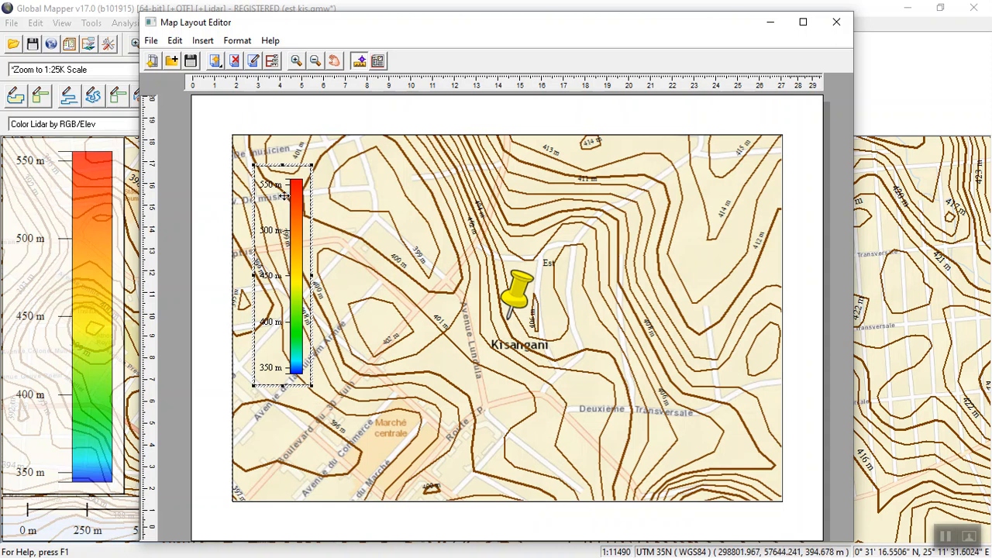
key(Delete)
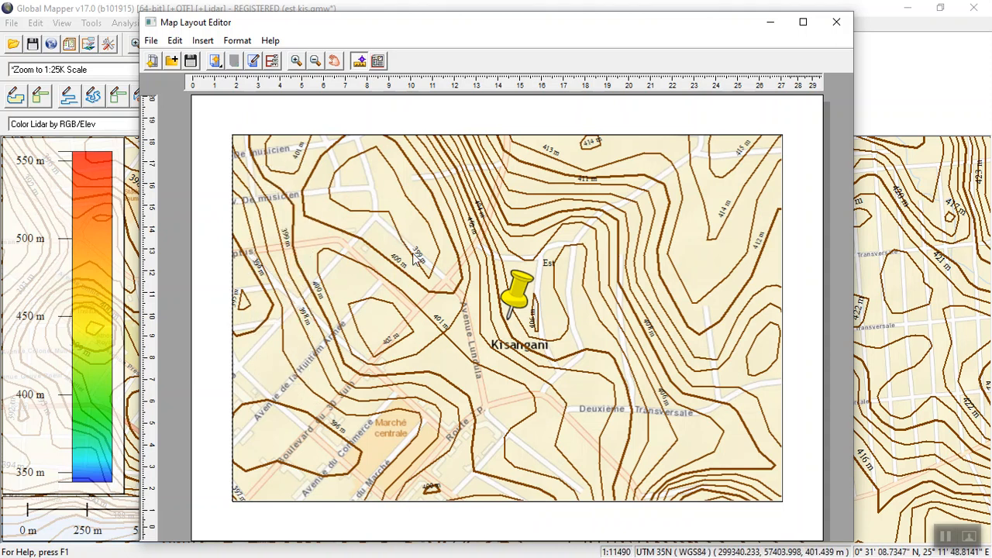
click(218, 65)
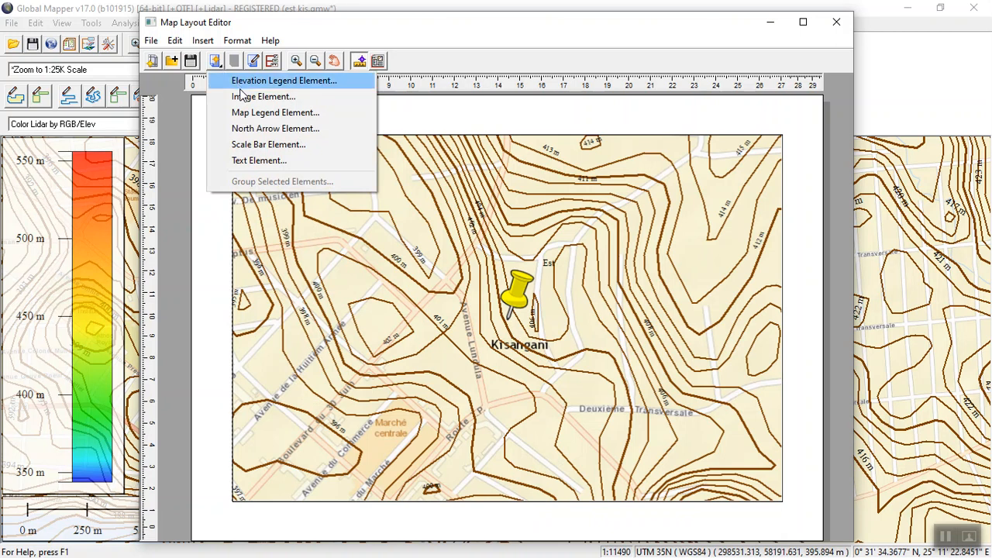
click(236, 96)
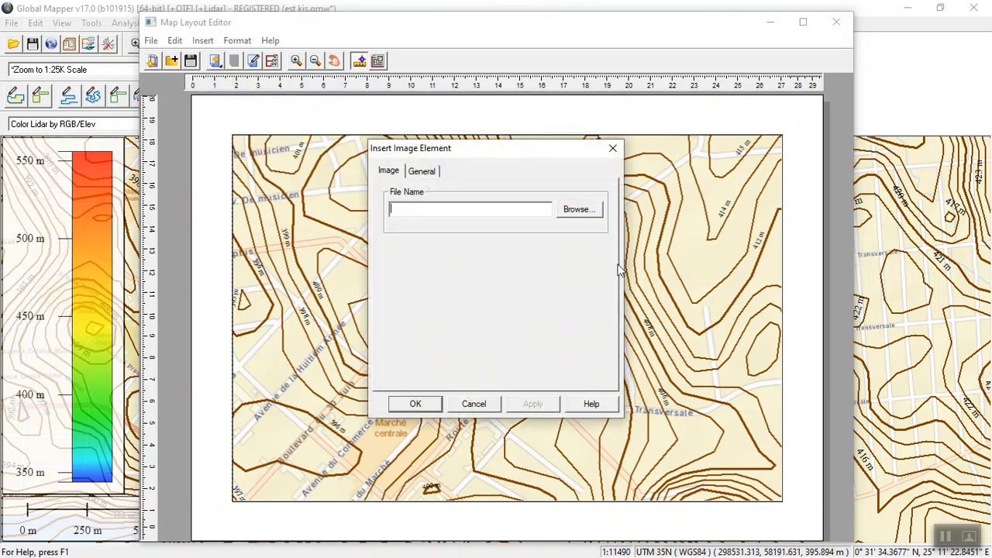
click(612, 149)
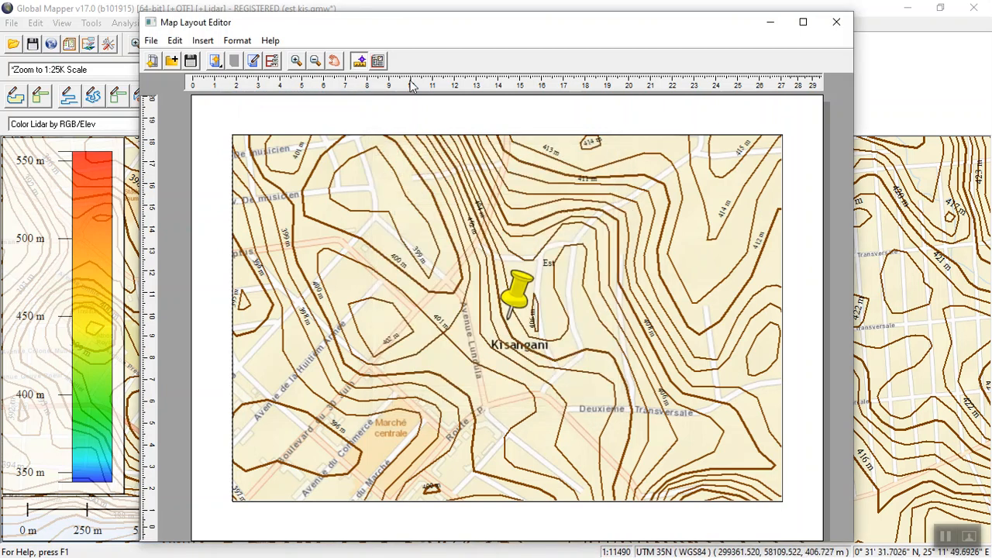
Try setting up a map legend based on loaded vector types, labelled by CLOSED_CONTOUR, and discard it
click(216, 62)
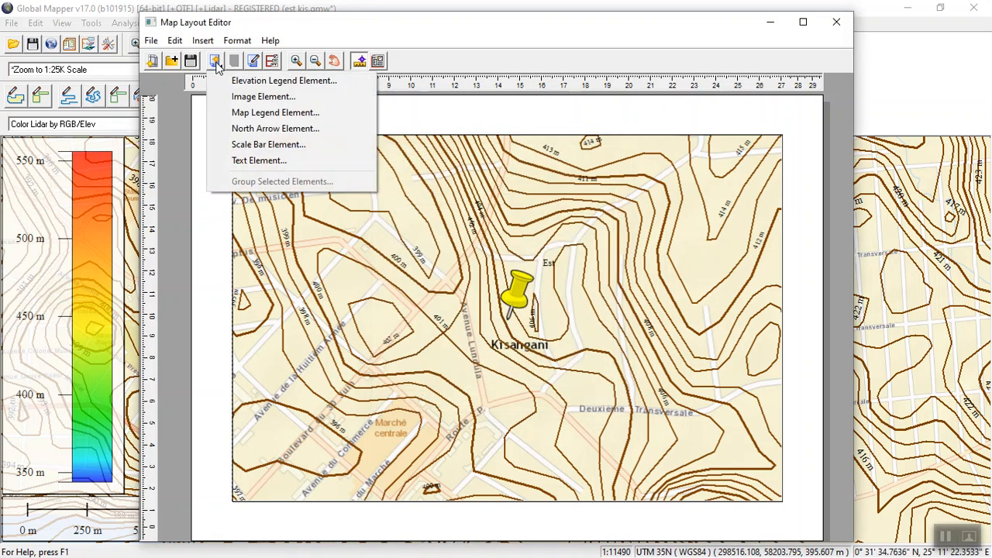
click(248, 113)
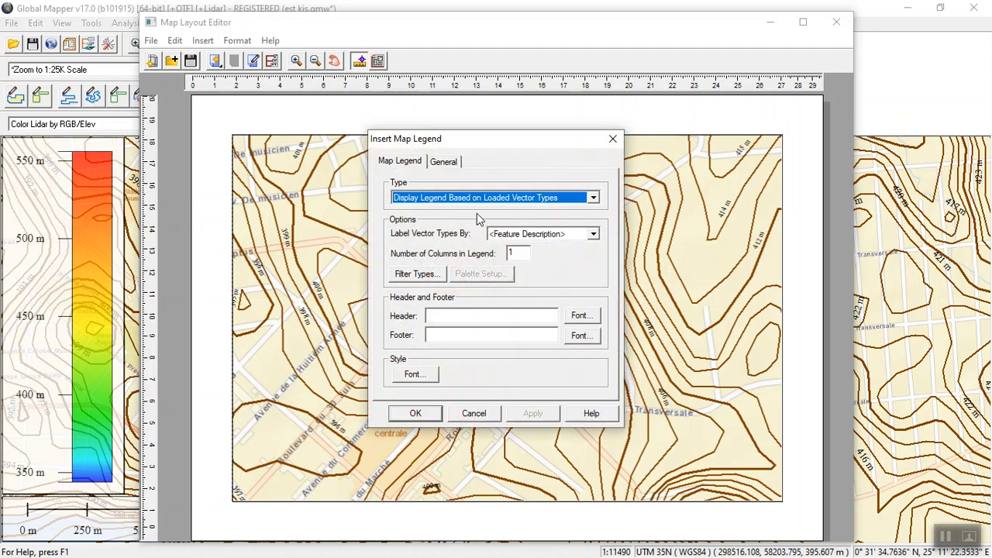
click(445, 163)
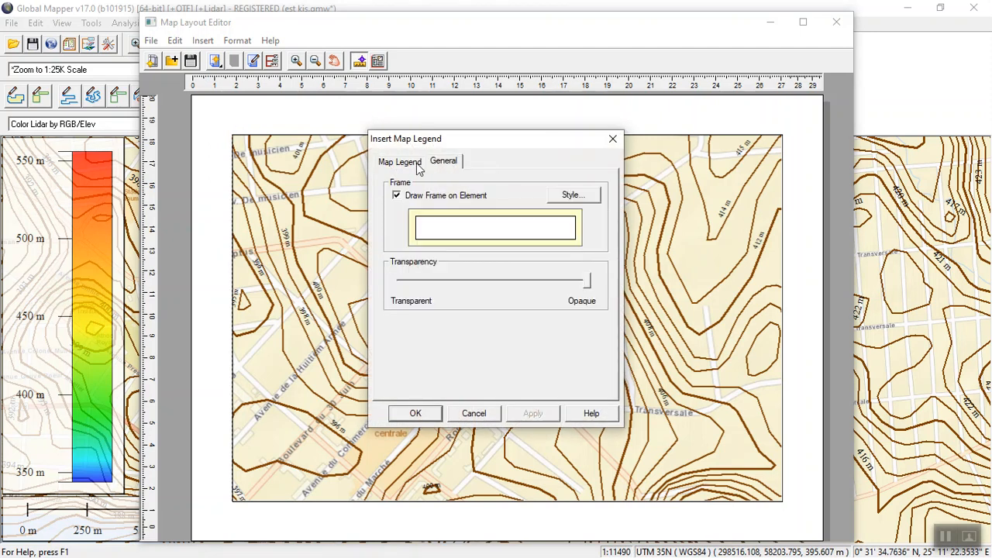
click(417, 168)
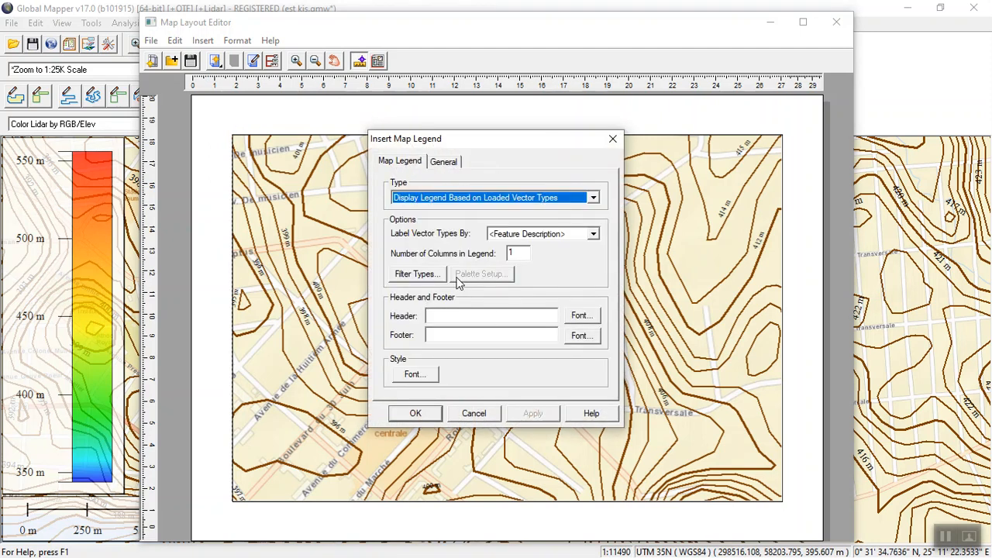
drag(496, 150, 279, 114)
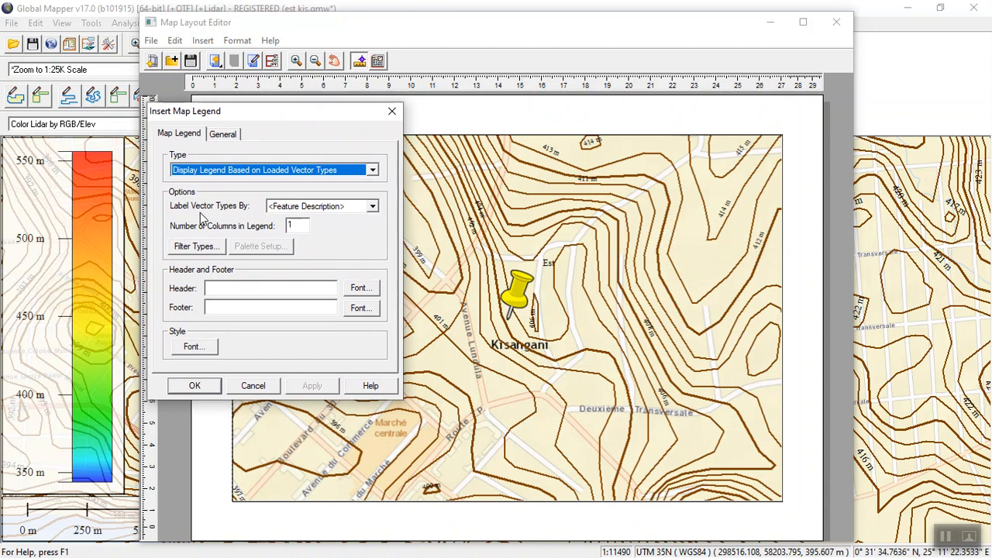
click(371, 207)
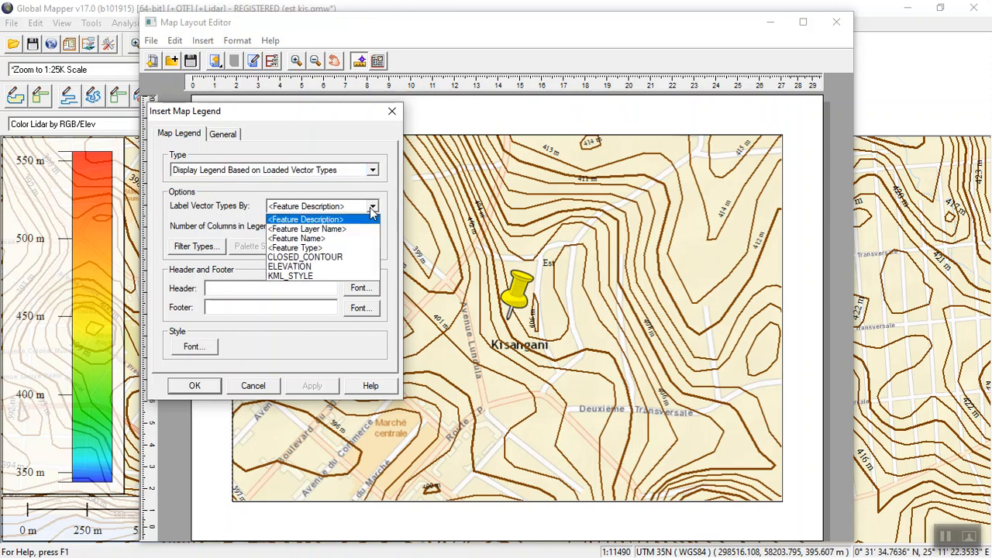
click(347, 257)
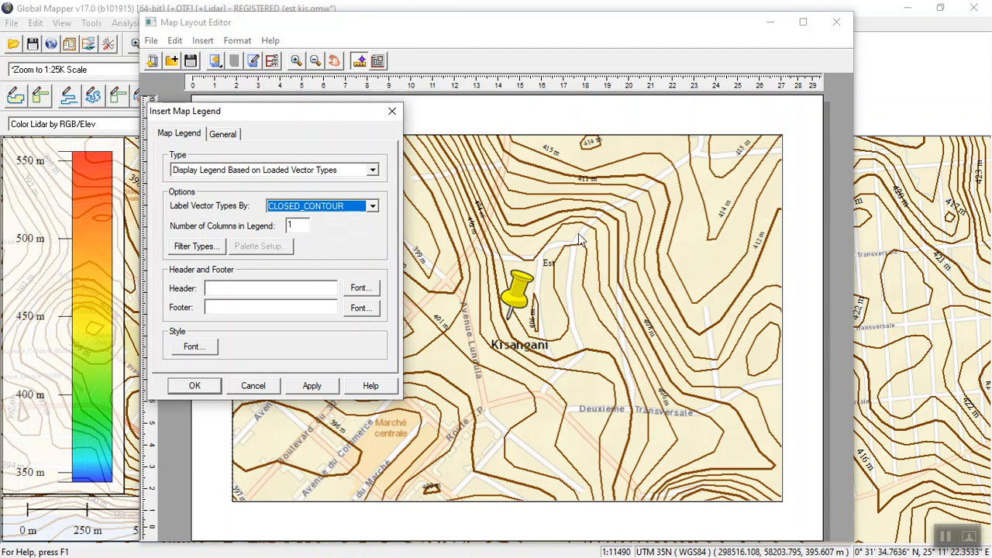
click(227, 138)
click(190, 136)
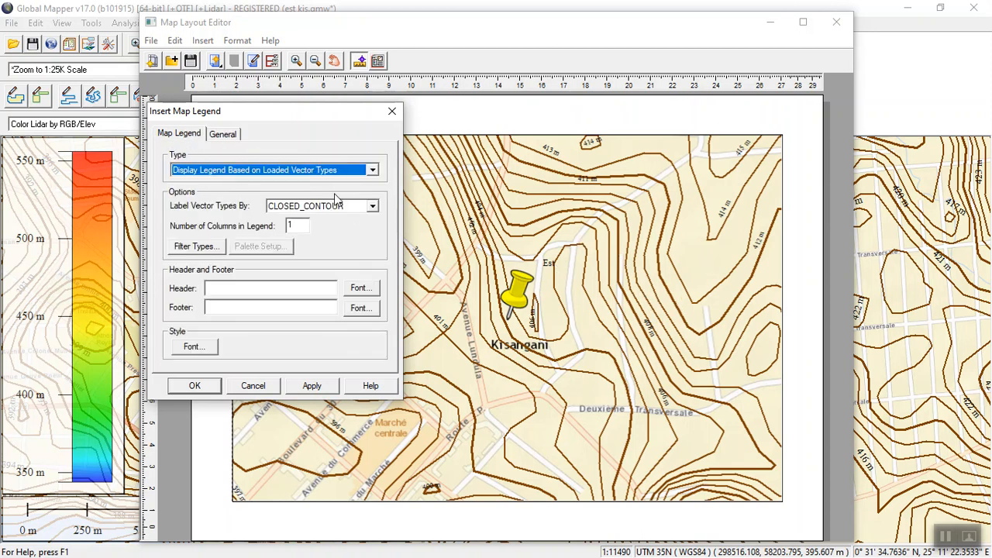
drag(303, 118, 378, 133)
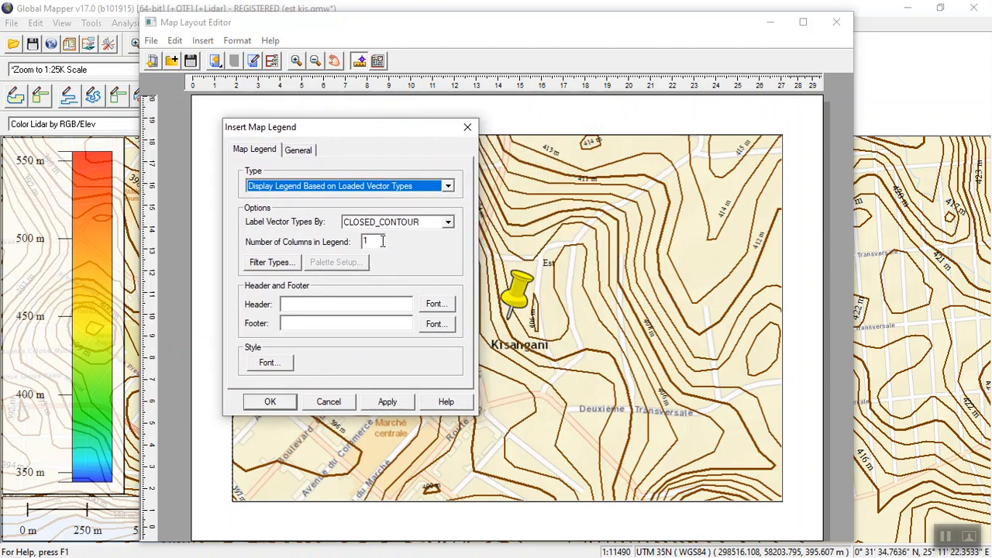
click(468, 128)
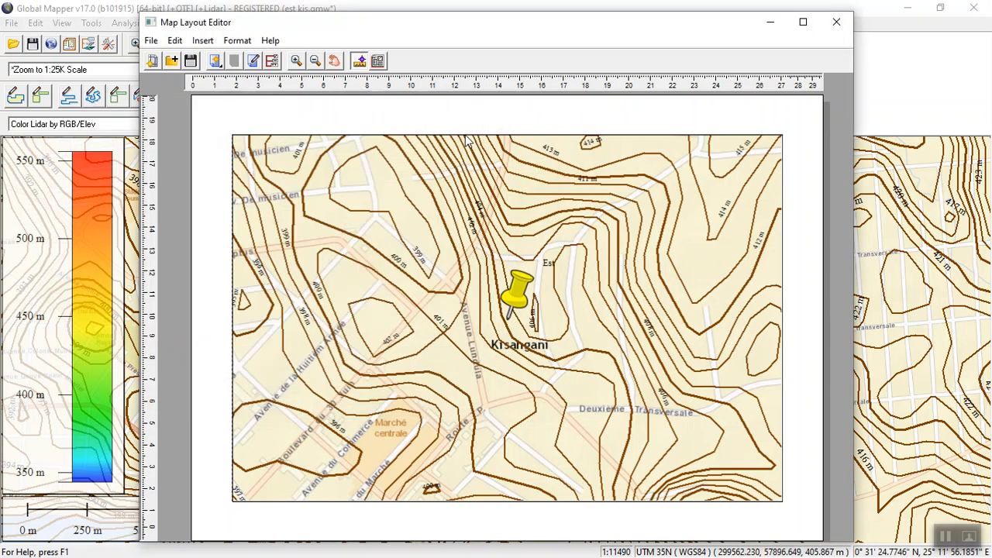
Start a north arrow element for the layout and choose the Compass Rose, Color symbol
click(218, 63)
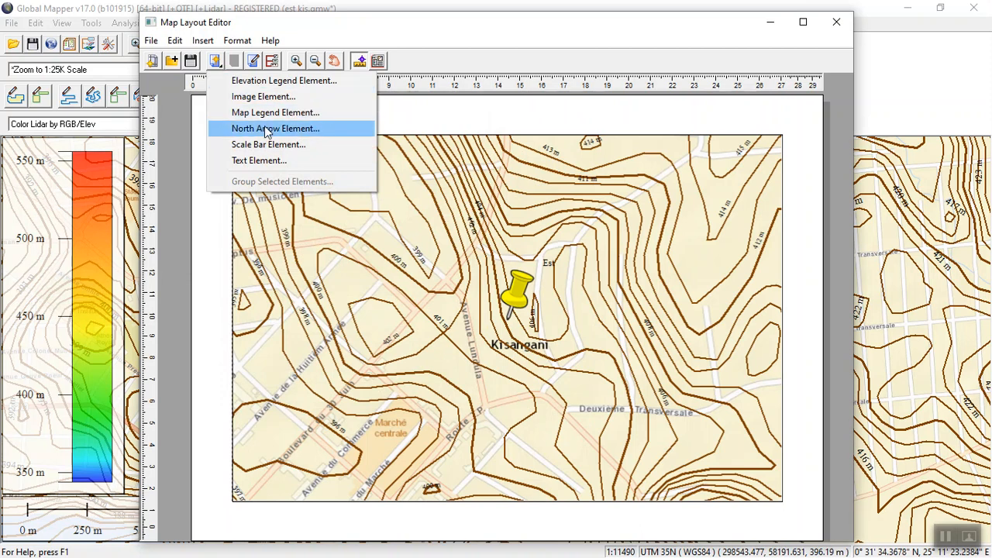
click(266, 129)
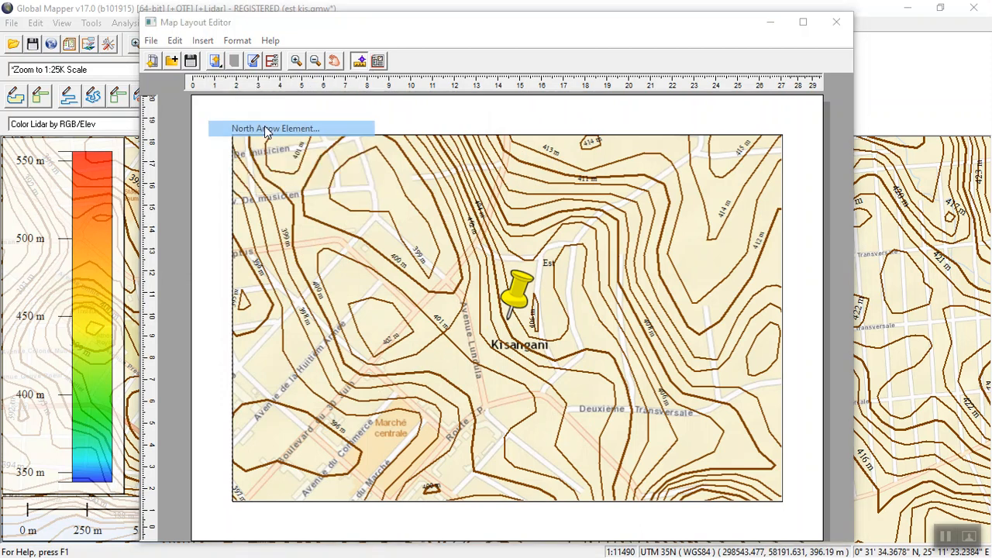
drag(446, 156, 186, 108)
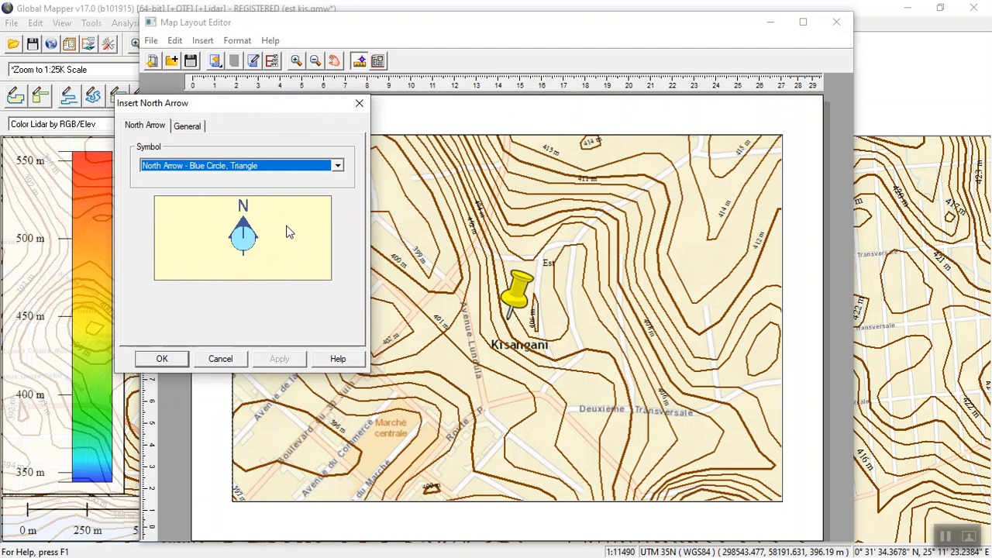
click(335, 168)
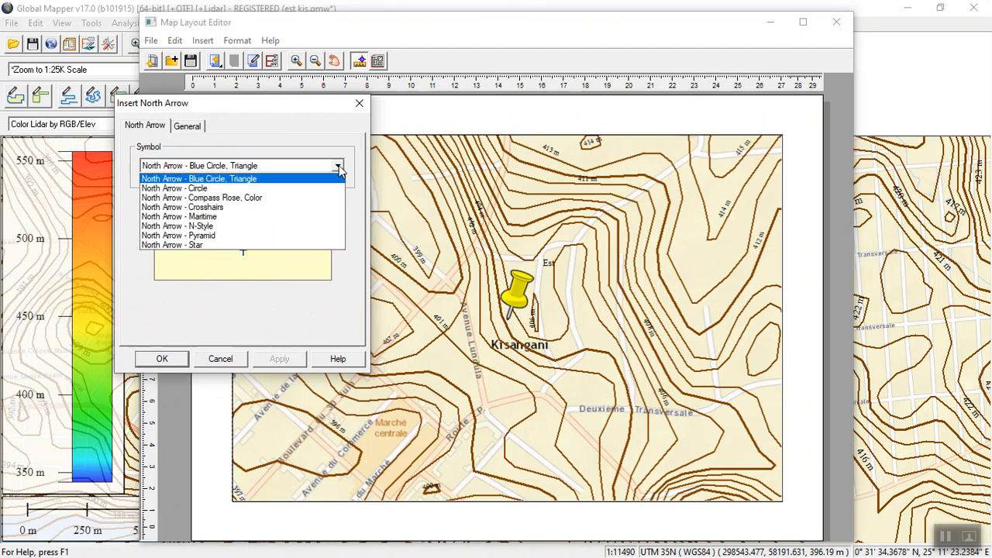
click(329, 183)
key(Down)
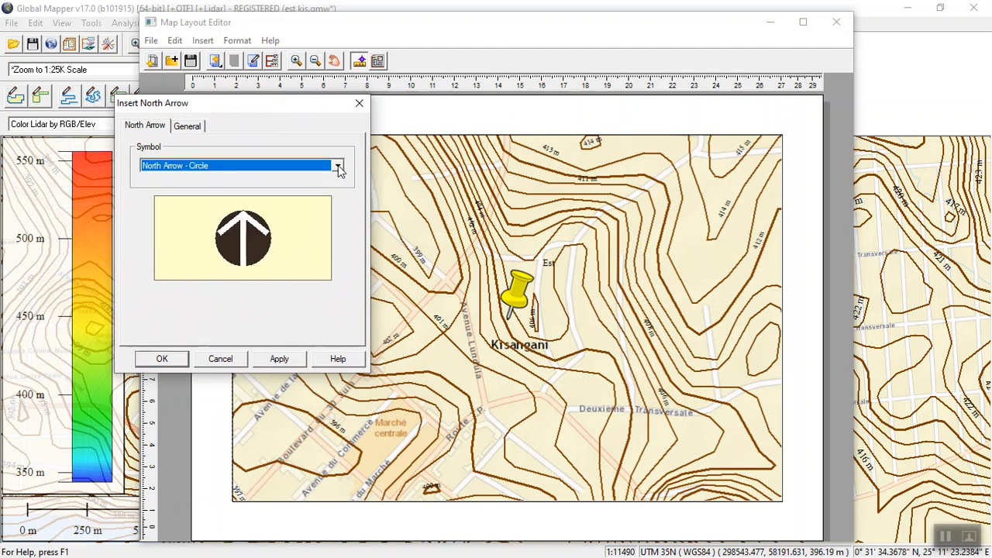
click(338, 167)
click(332, 199)
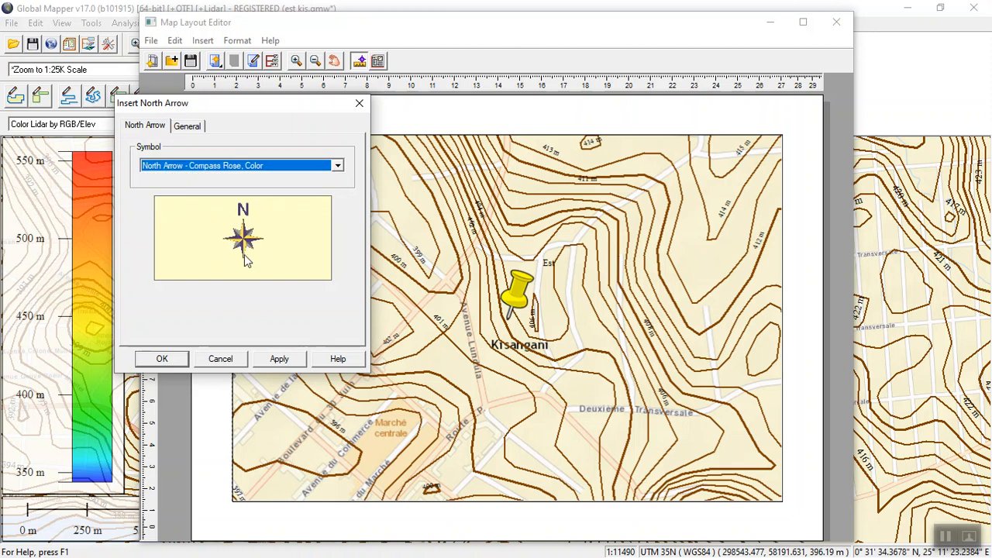
Try the Crosshairs, N-Style and Pyramid symbols for the north arrow
click(338, 165)
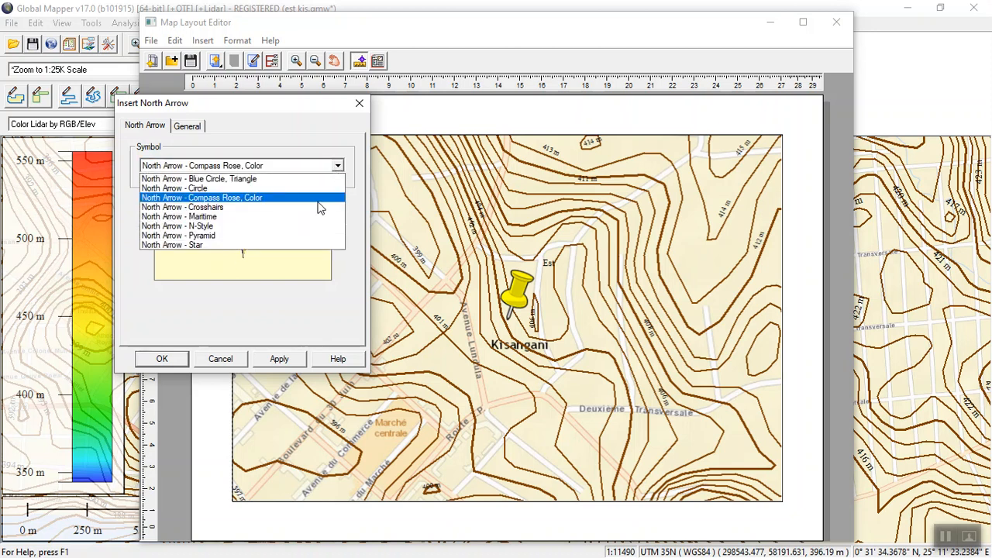
click(320, 207)
click(339, 165)
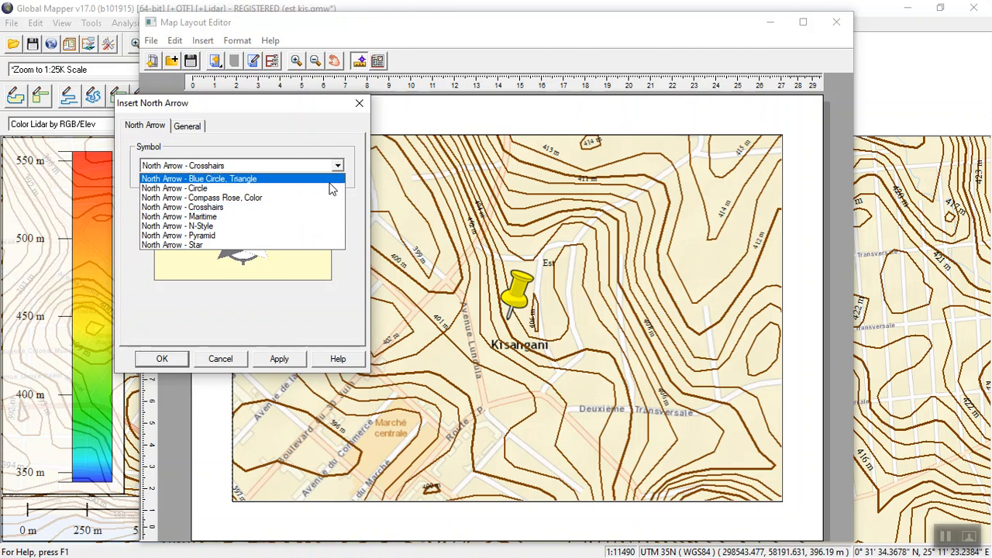
click(314, 224)
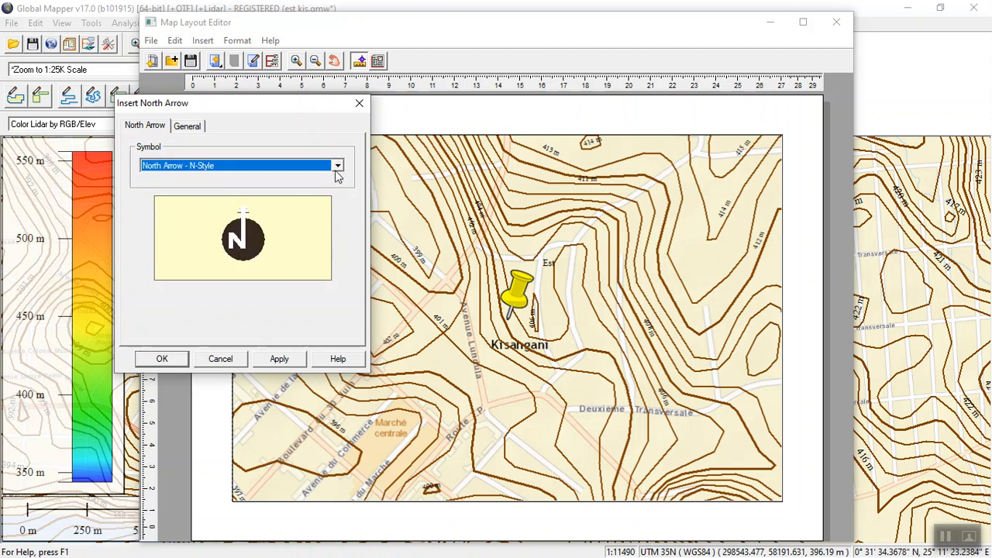
click(338, 166)
click(304, 234)
Insert the north arrow with the Compass Rose, Color symbol and place it in the map's lower-right corner
click(338, 166)
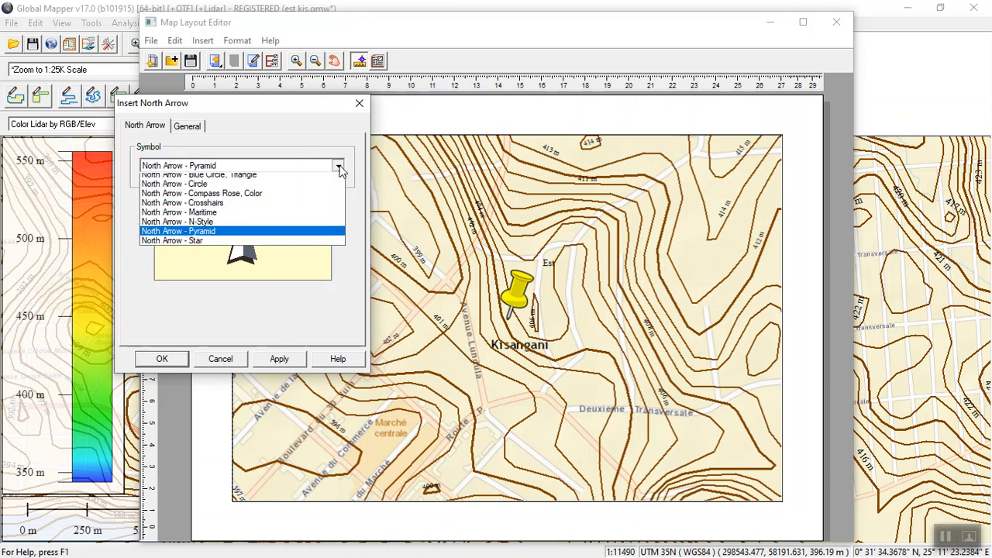
click(294, 198)
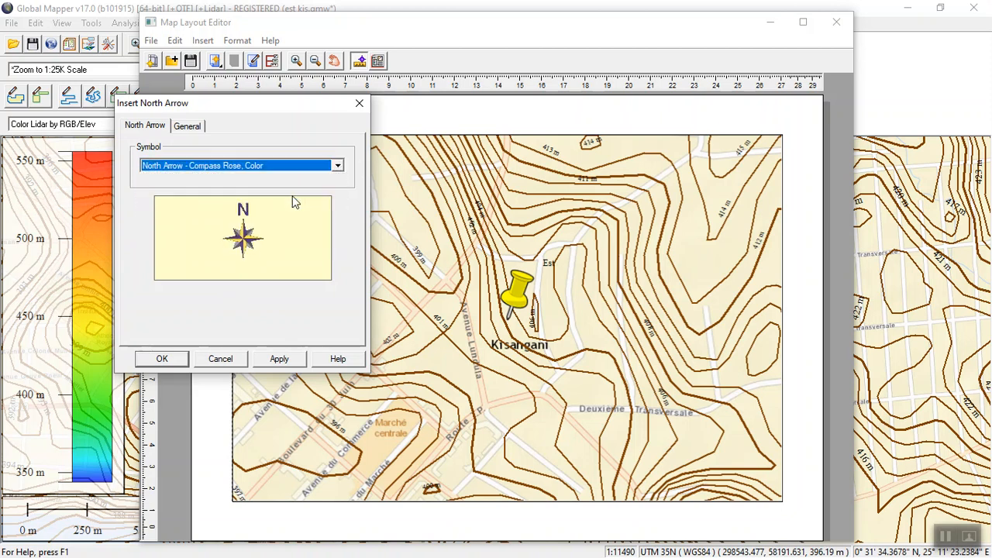
click(280, 361)
click(176, 361)
drag(533, 345, 743, 463)
click(797, 432)
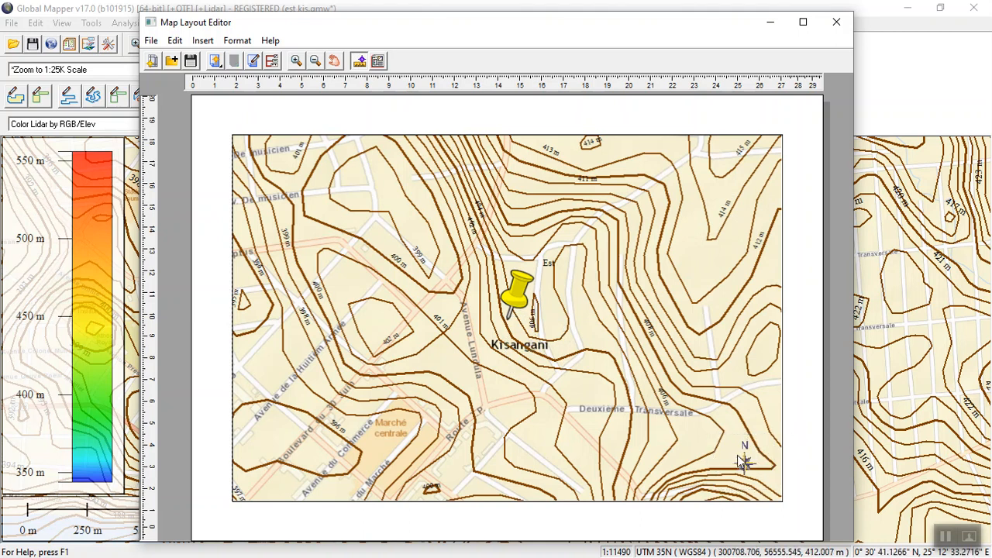
Start a scale bar element for the layout and turn off its frame
click(216, 62)
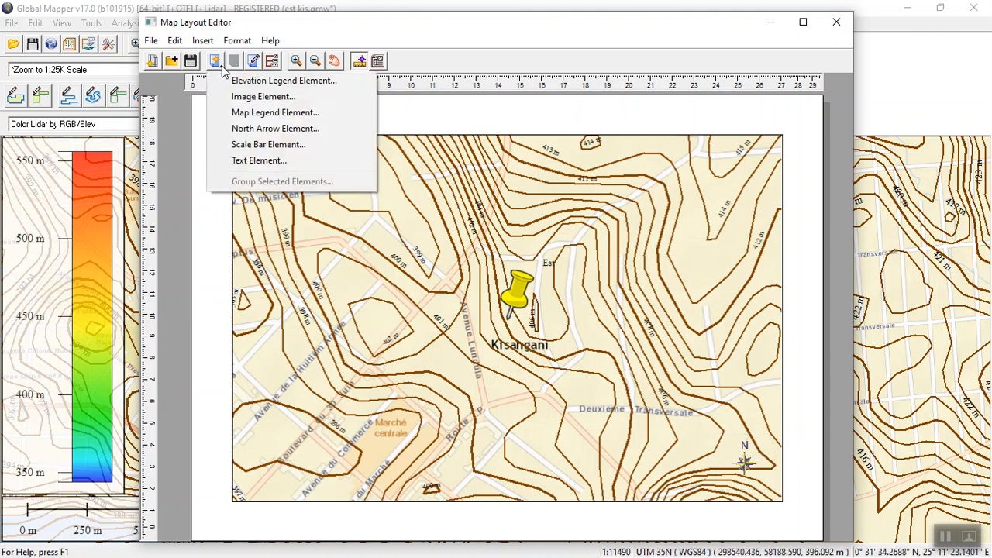
click(266, 145)
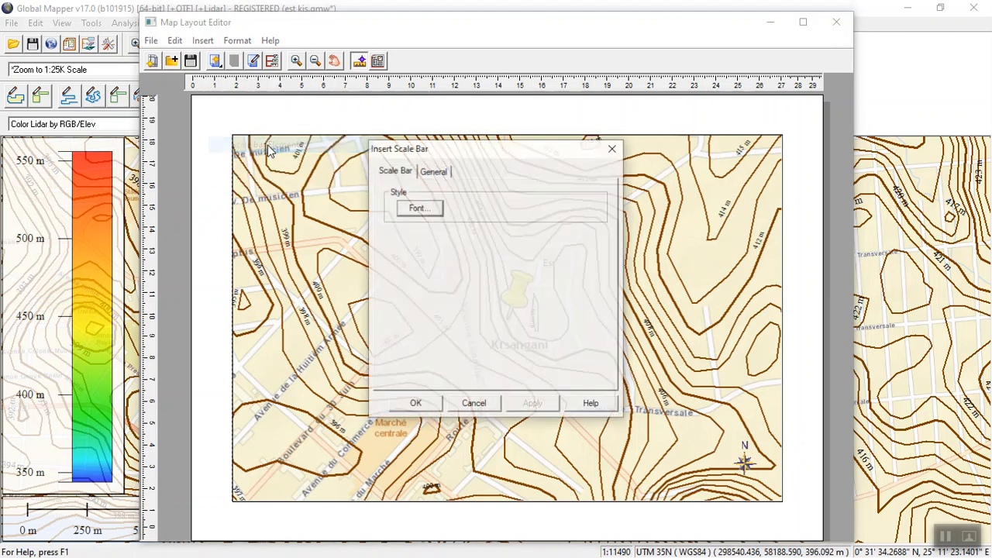
click(432, 172)
click(397, 207)
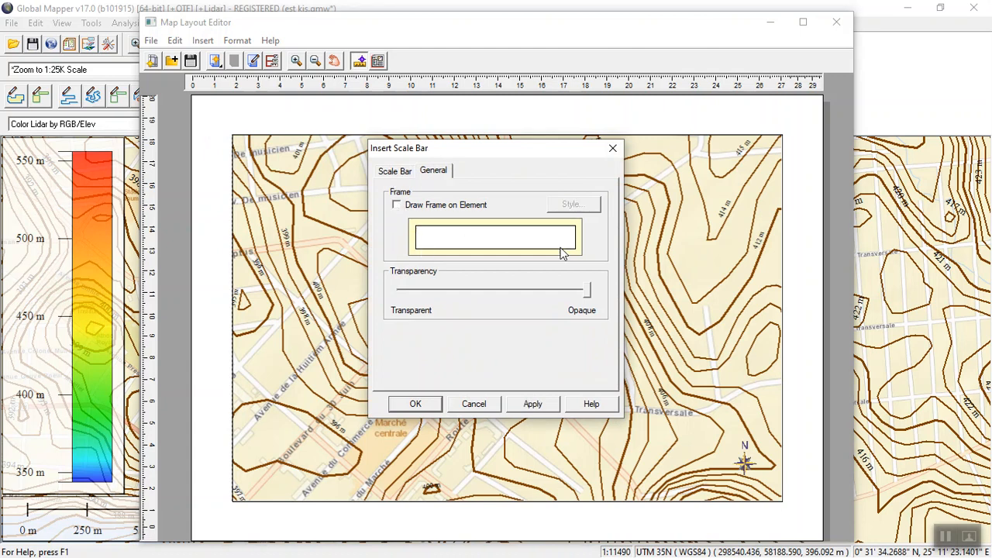
Set the scale bar's font to Times New Roman, Gras, size 18, and place it beside the north arrow near the map's lower edge
click(391, 172)
click(434, 208)
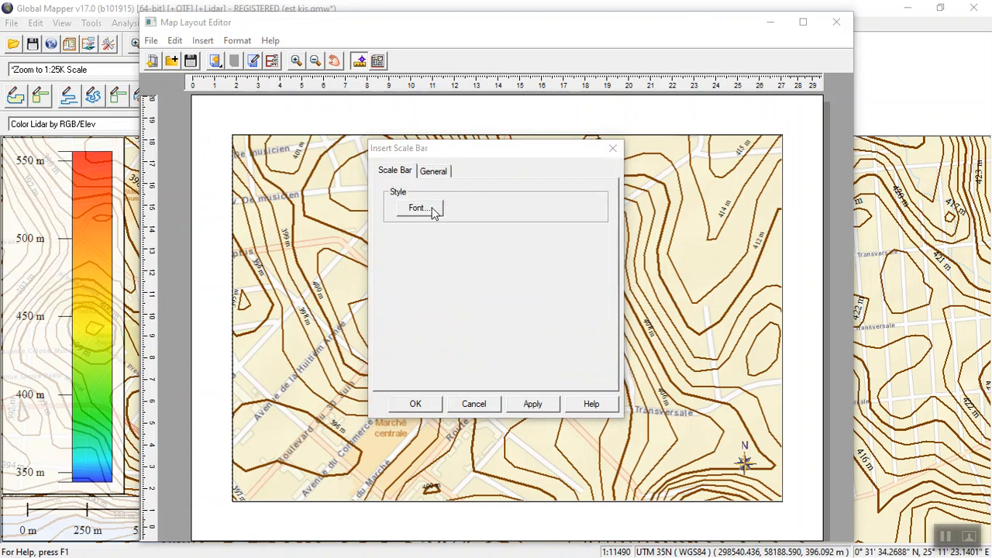
click(491, 246)
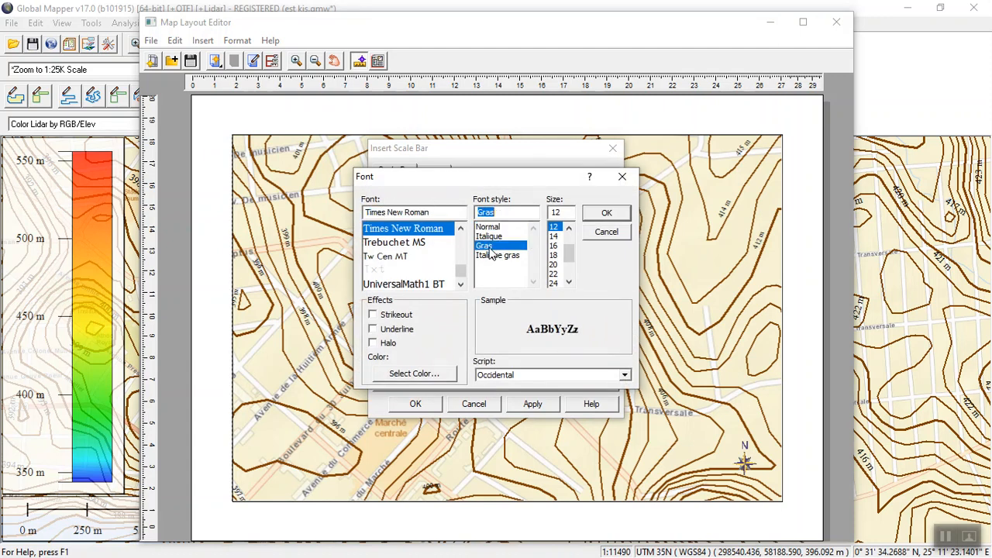
click(554, 256)
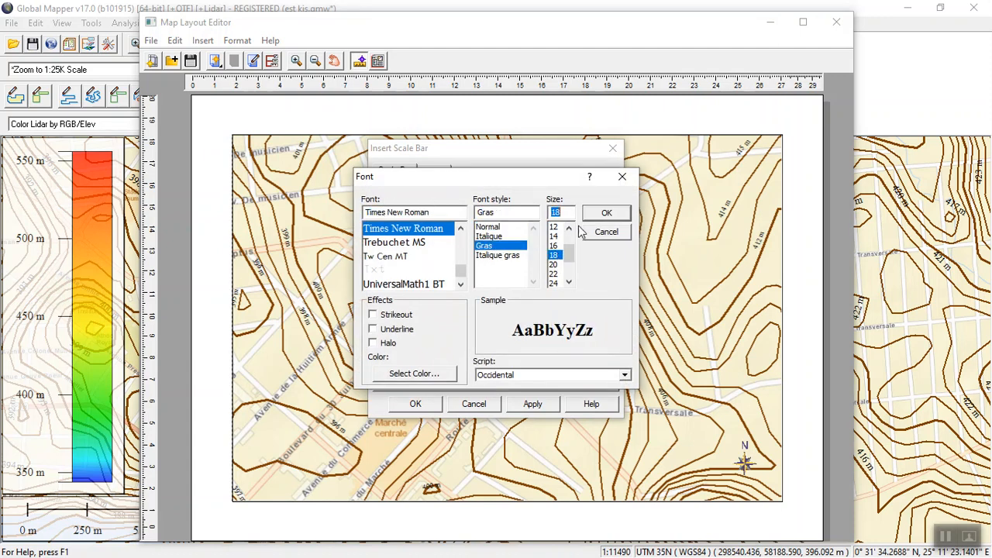
click(595, 215)
click(530, 401)
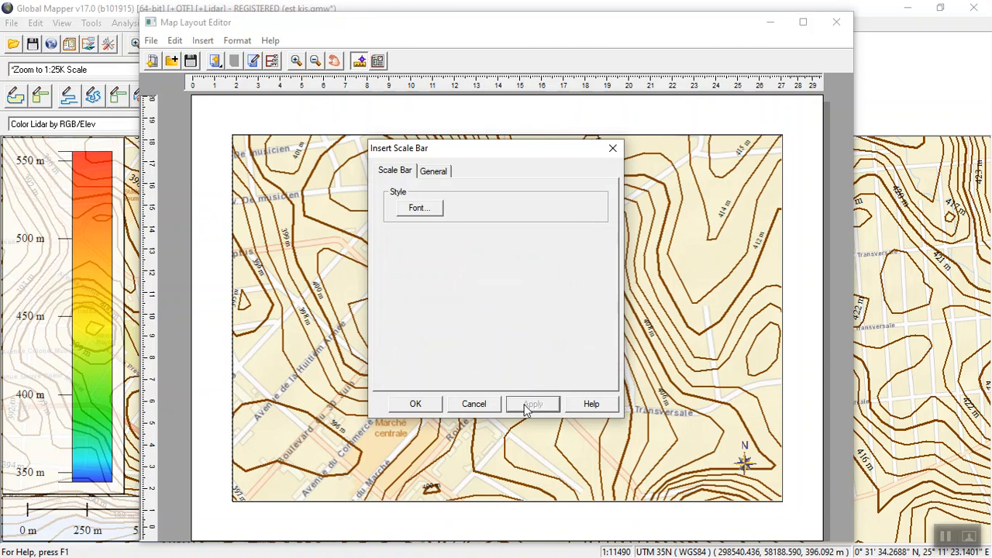
click(415, 406)
drag(566, 338, 617, 455)
click(505, 430)
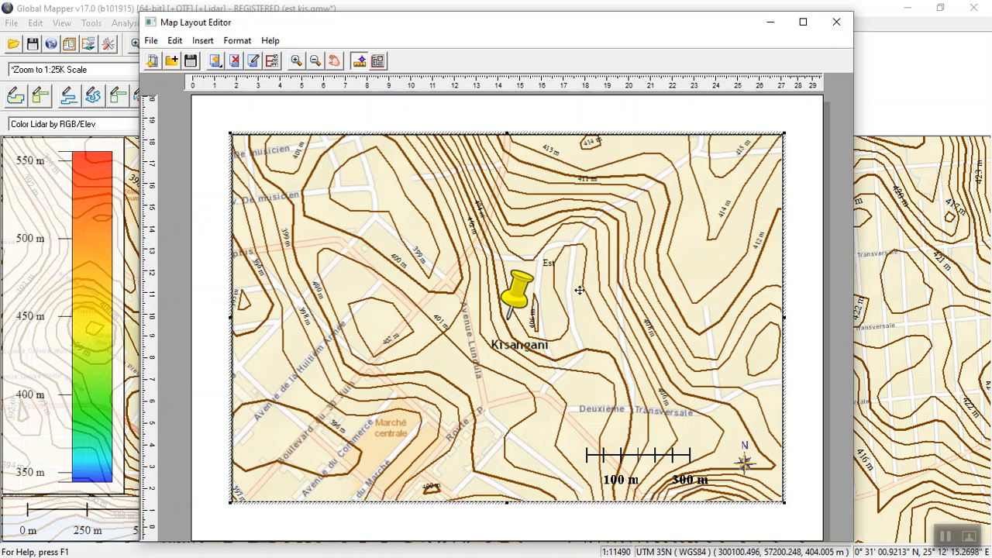
Start a new text element for the layout reading "ECHELLE : 1/5000"
click(217, 62)
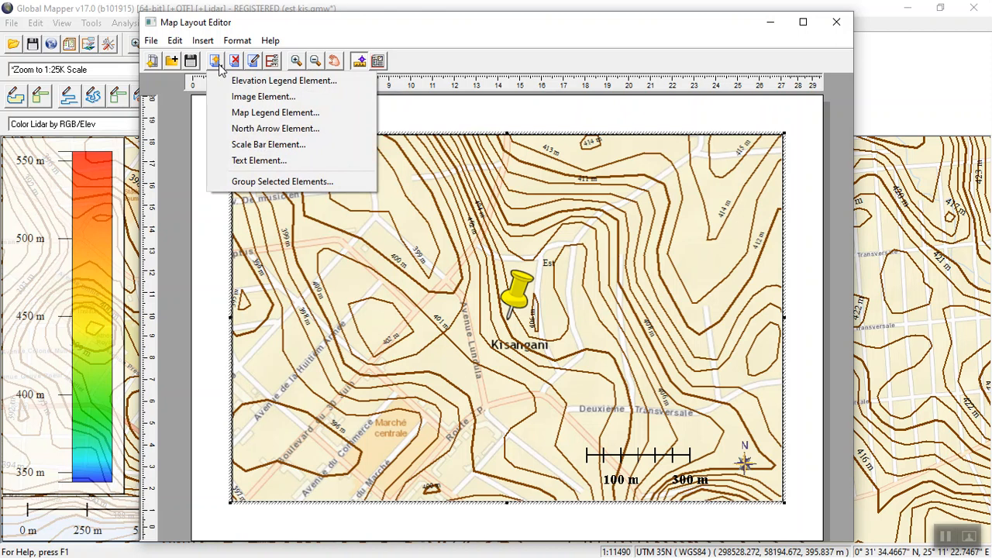
click(255, 160)
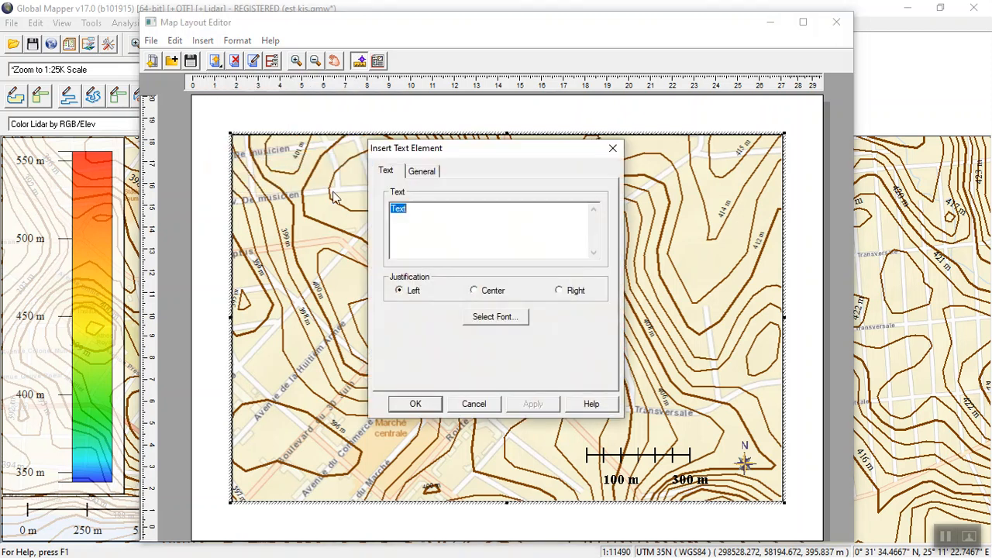
drag(464, 151, 120, 237)
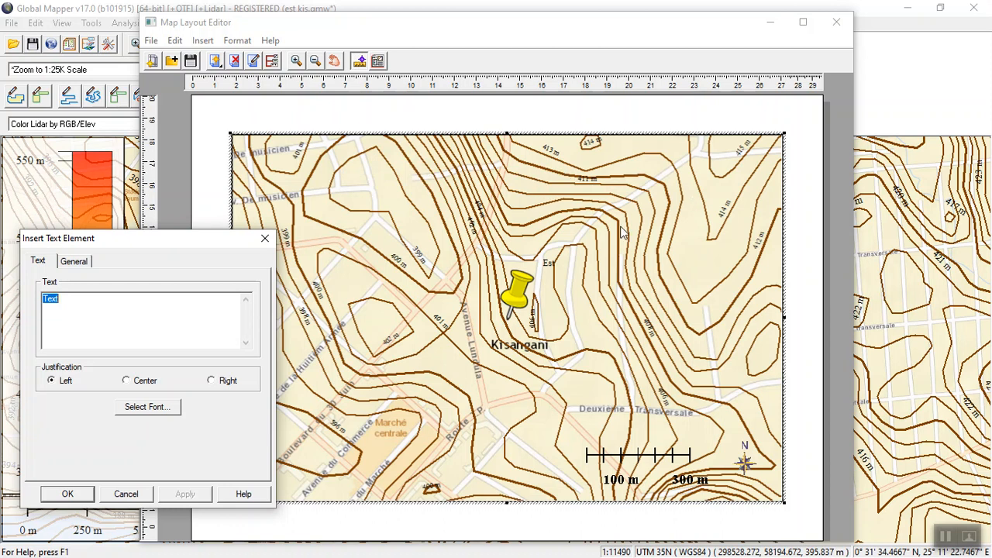
drag(173, 240, 293, 88)
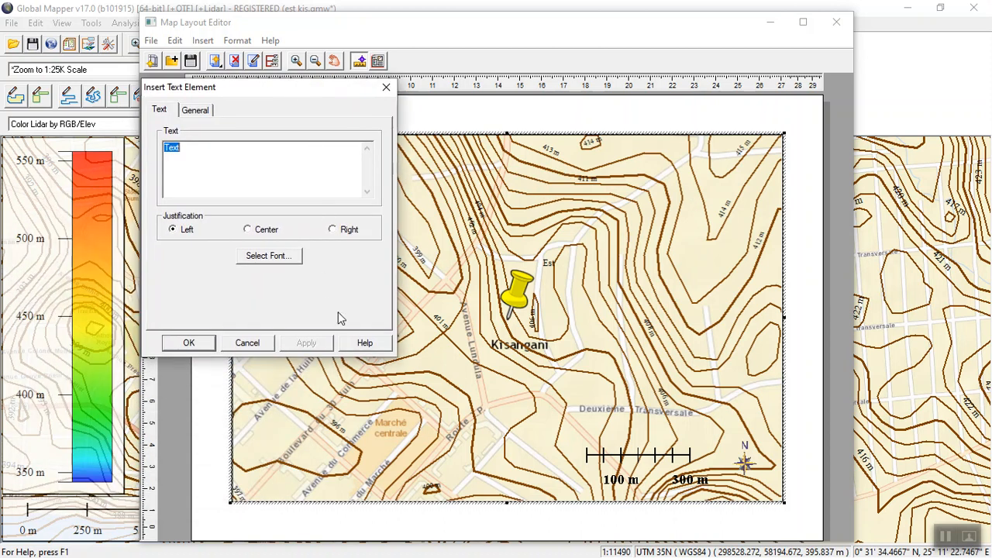
text(ECHELLE : 1/5000)
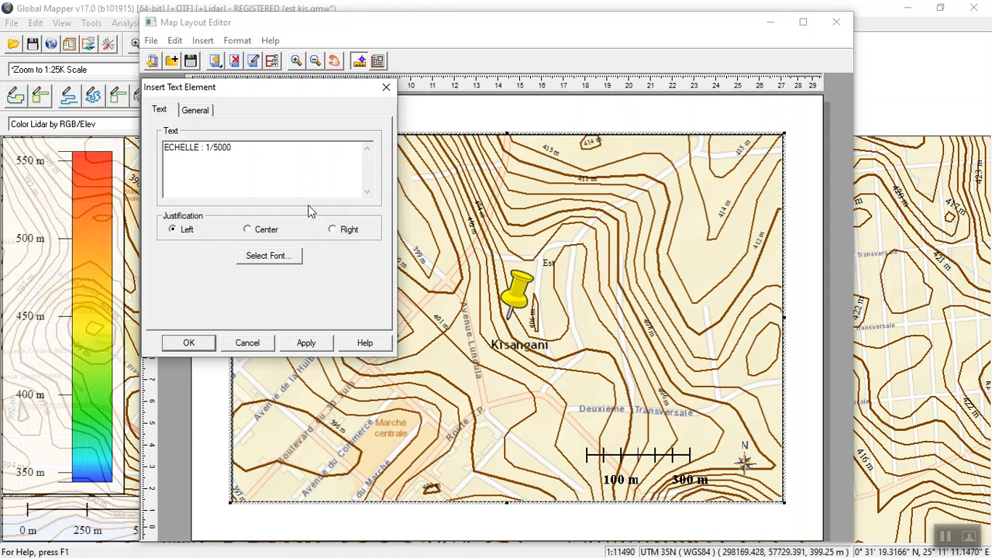
Format the scale text in Times New Roman, Gras, size 18, with centered justification
click(277, 255)
click(259, 185)
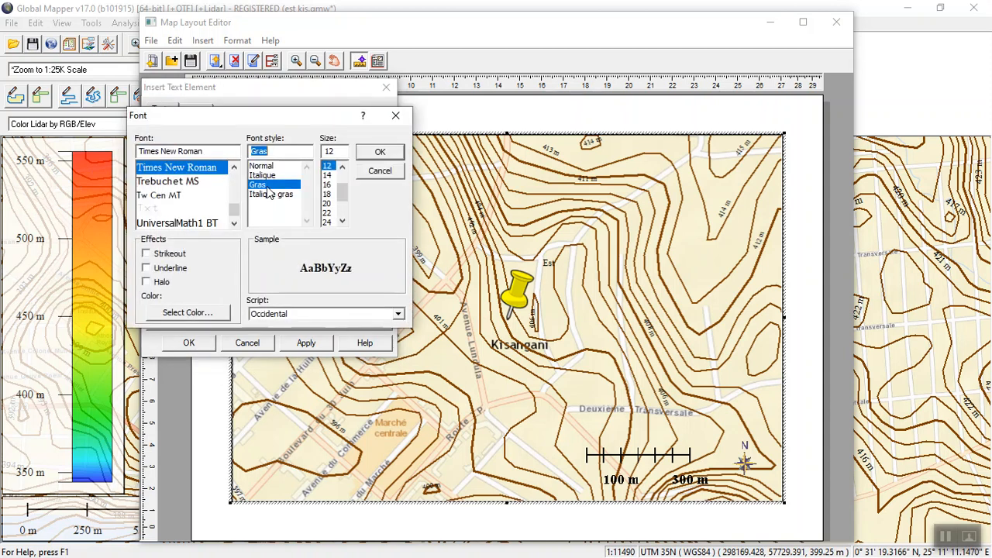
click(327, 194)
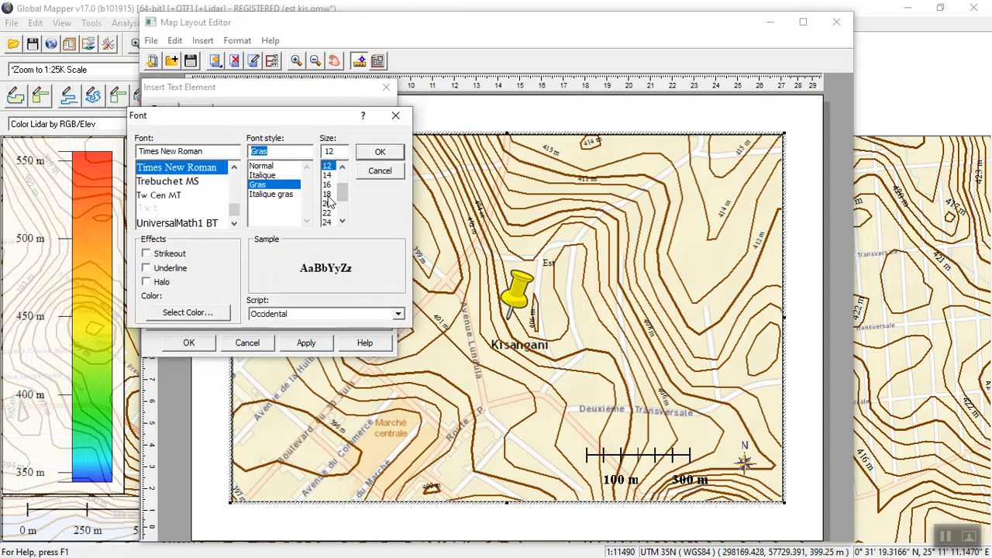
click(372, 153)
click(303, 343)
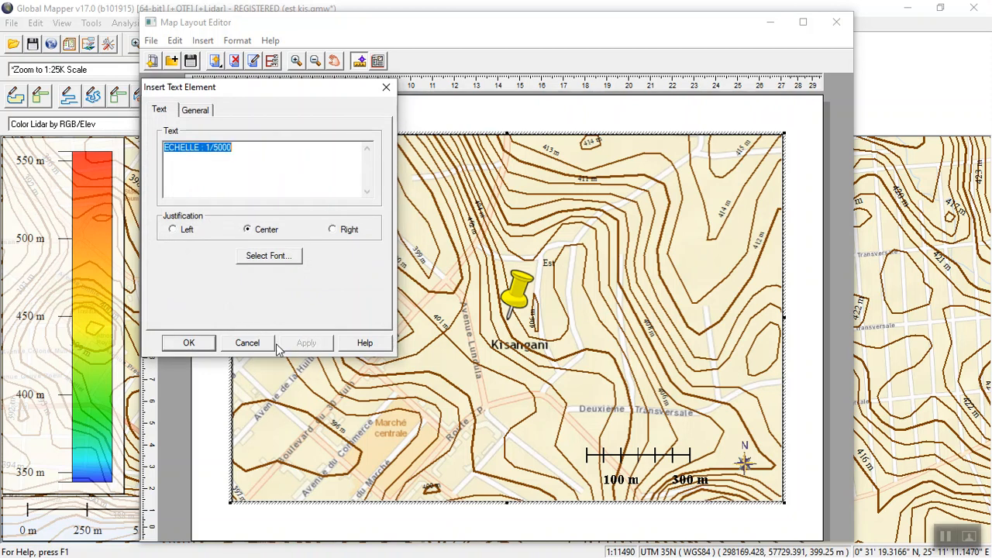
Insert the scale text and place it just left of the scale bar near the map's lower edge
click(195, 344)
drag(576, 321, 491, 457)
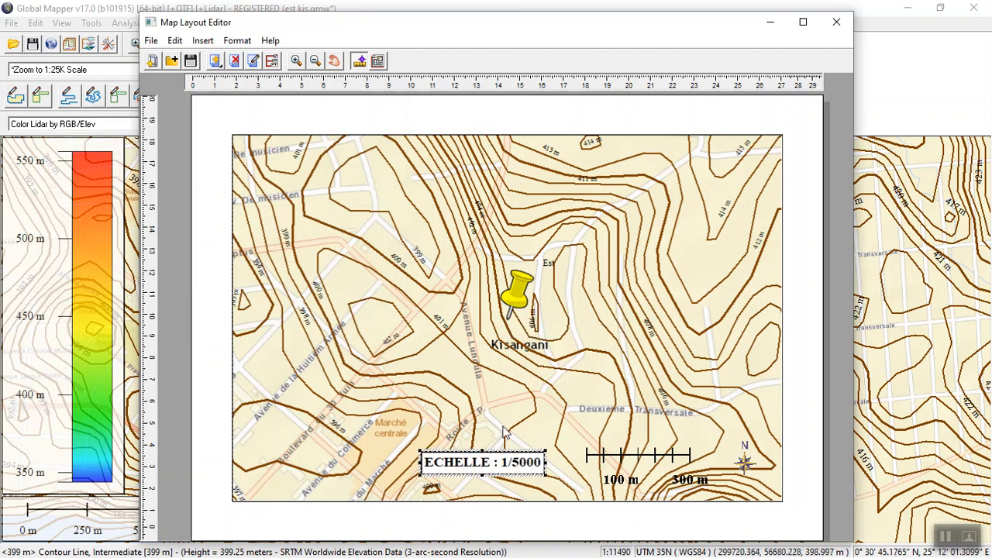
click(496, 417)
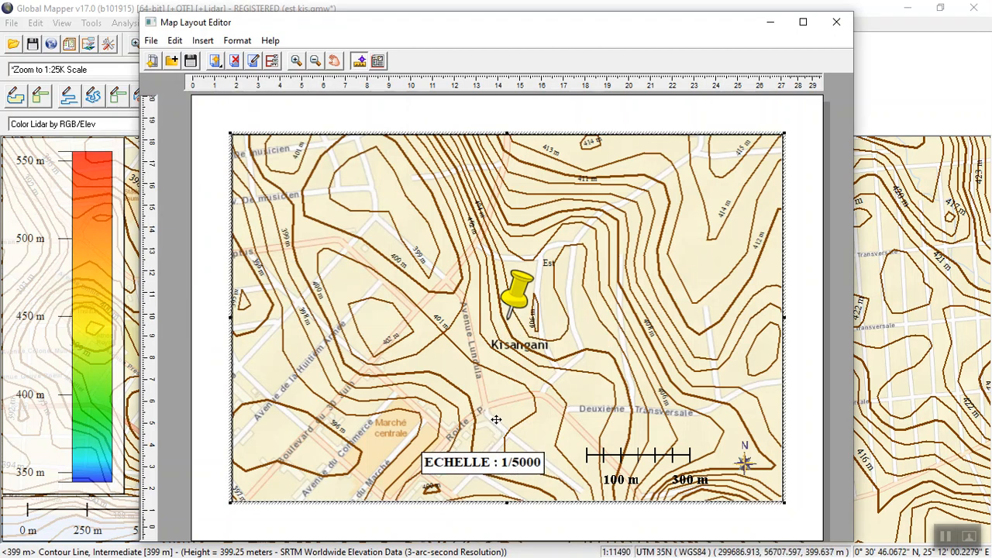
Remove the frame around the ECHELLE : 1/5000 text element
click(488, 458)
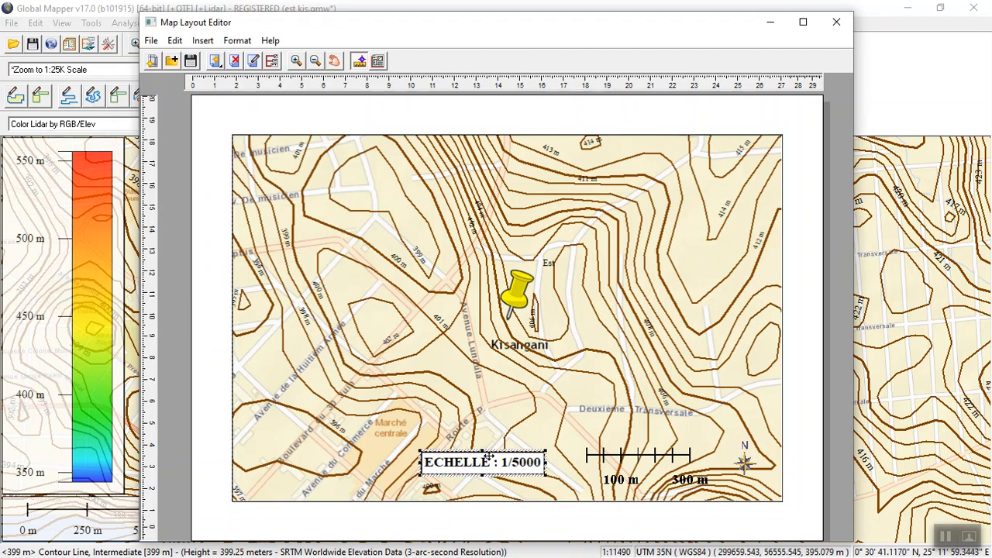
right_click(488, 458)
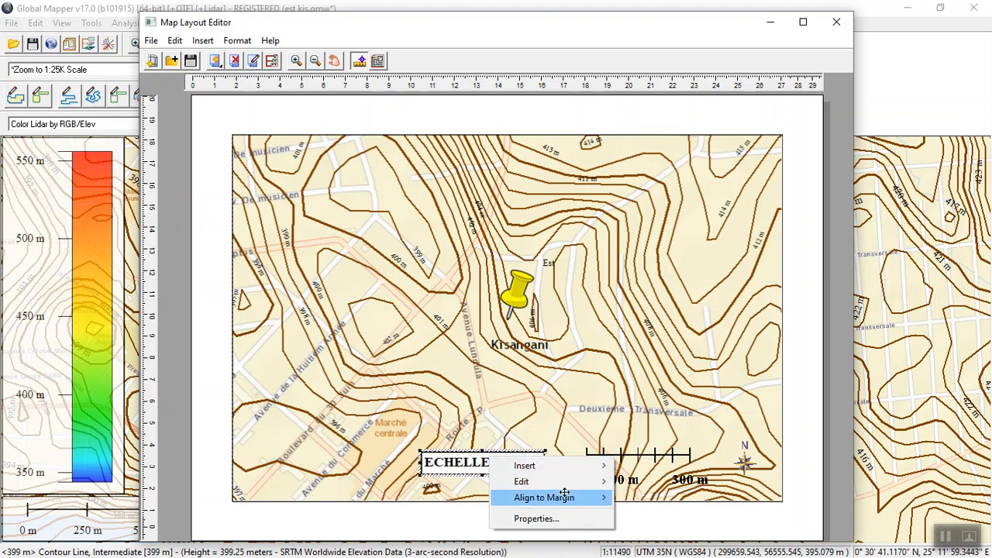
mouse_move(565, 498)
click(563, 519)
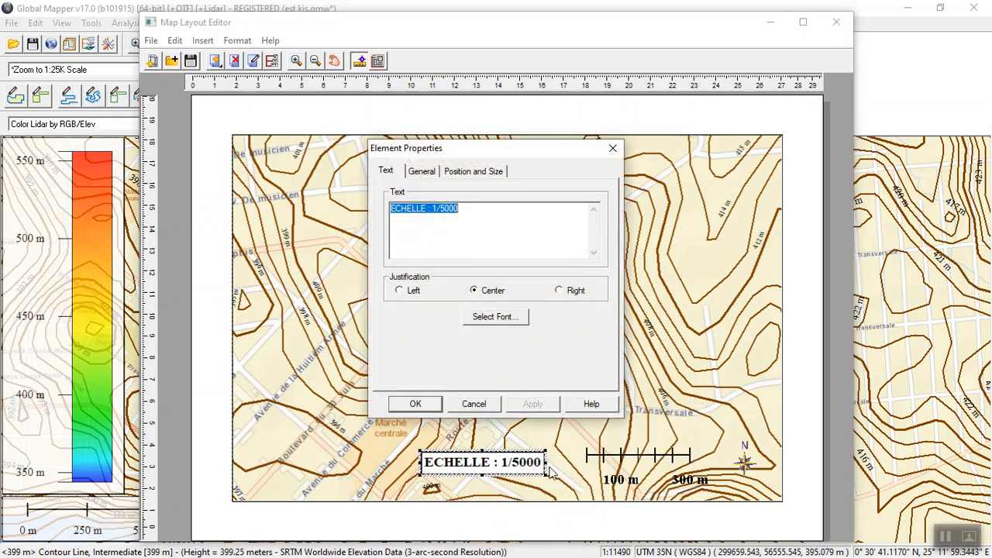
click(421, 171)
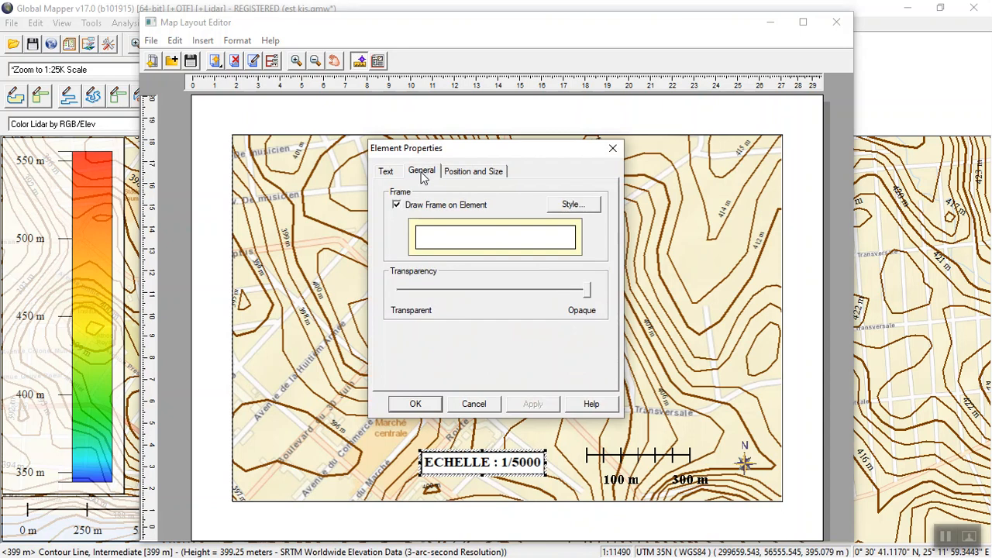
click(397, 206)
click(487, 168)
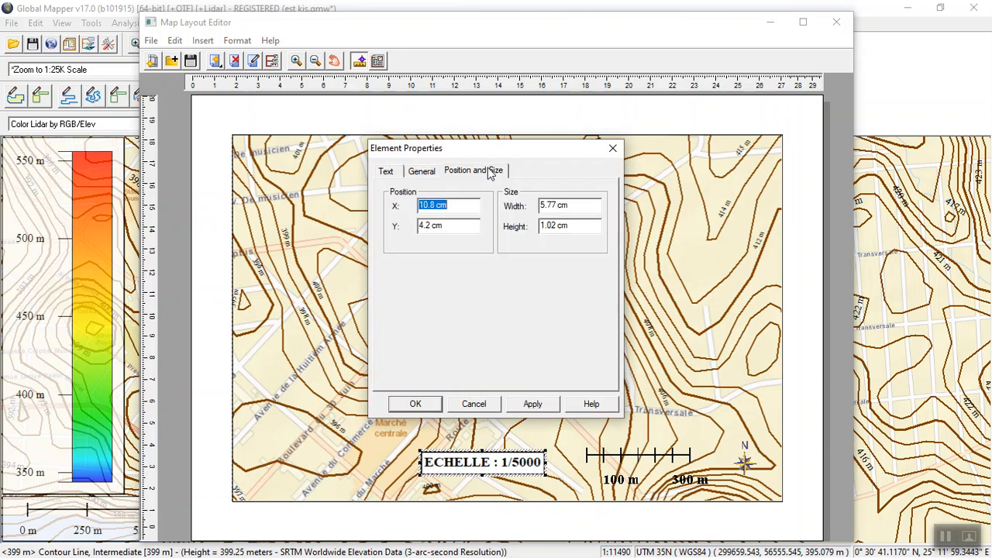
click(532, 404)
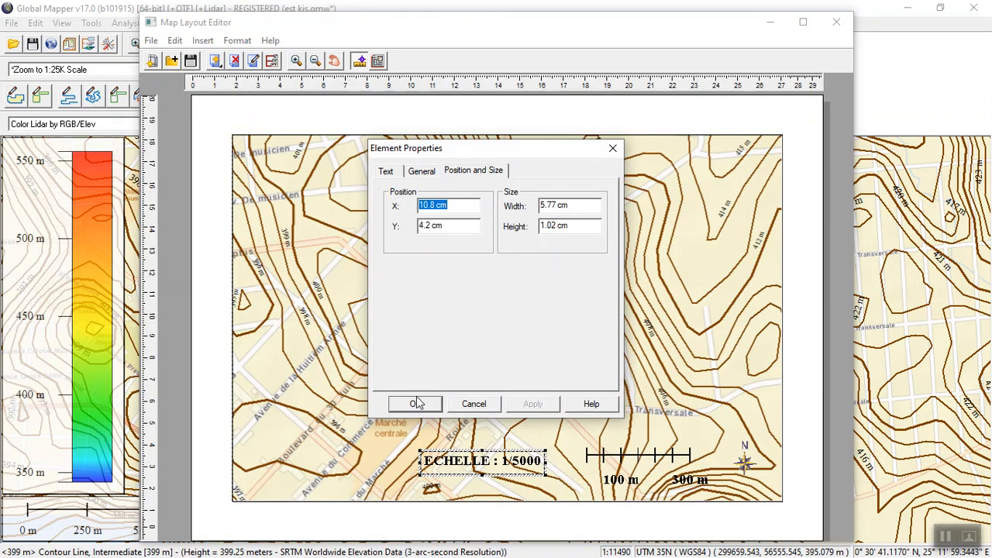
click(415, 404)
click(540, 429)
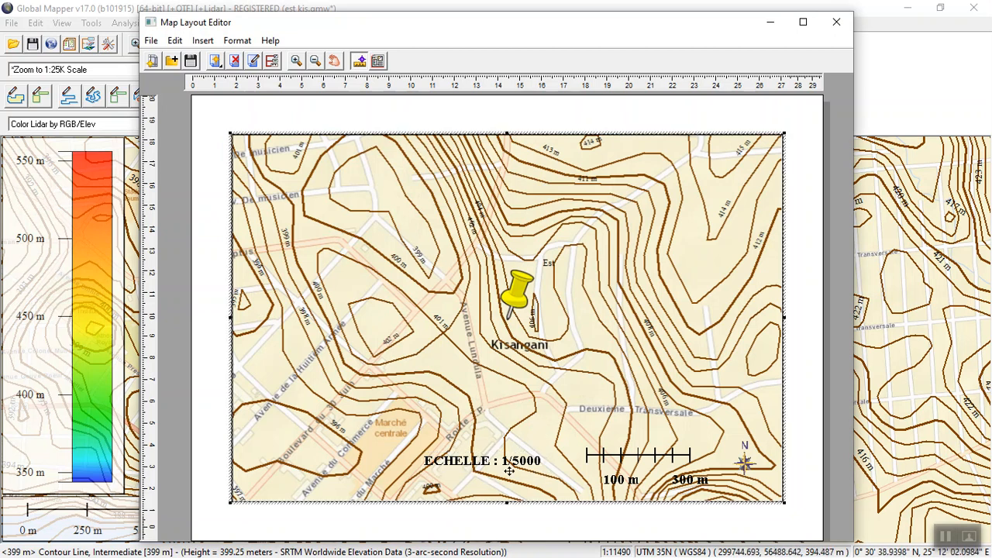